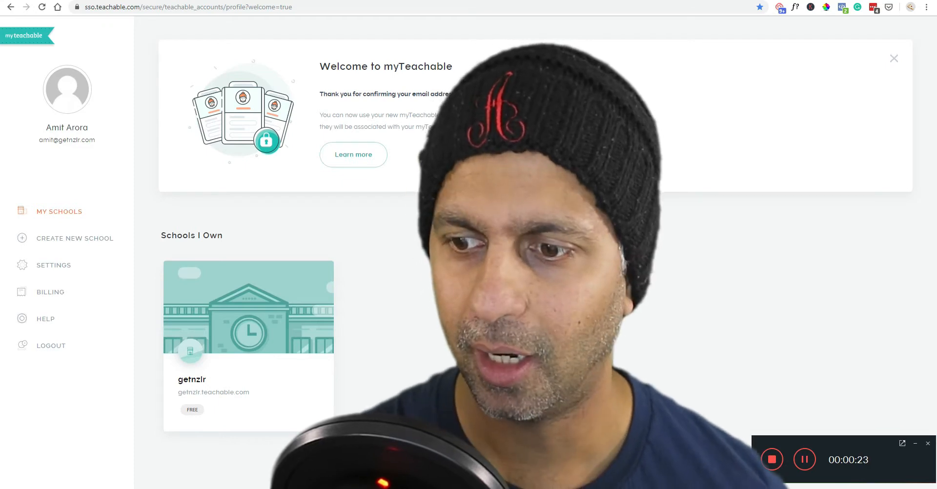
Minimize the recorder panel and open a fresh empty Chrome tab.
left_click(915, 443)
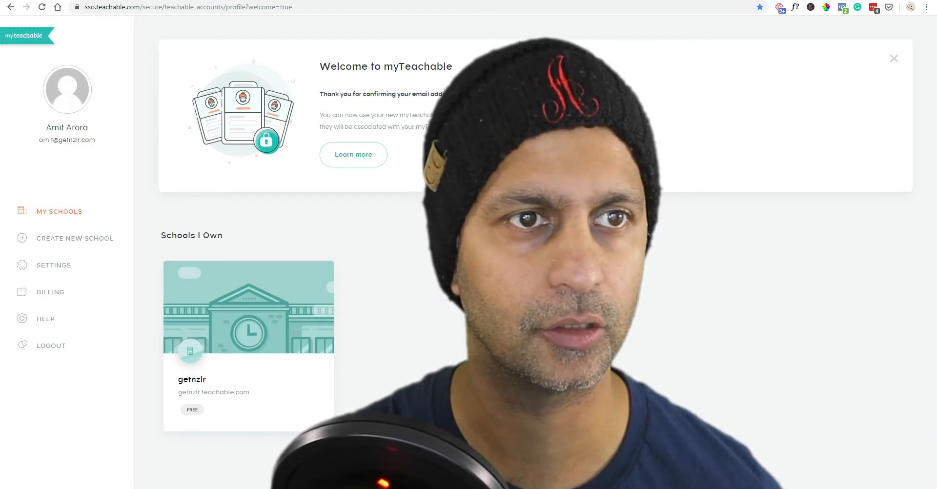
key("ctrl+t")
Go to the sfdc-mastery admin dashboard via the 'admin' address-bar suggestion.
type("admin")
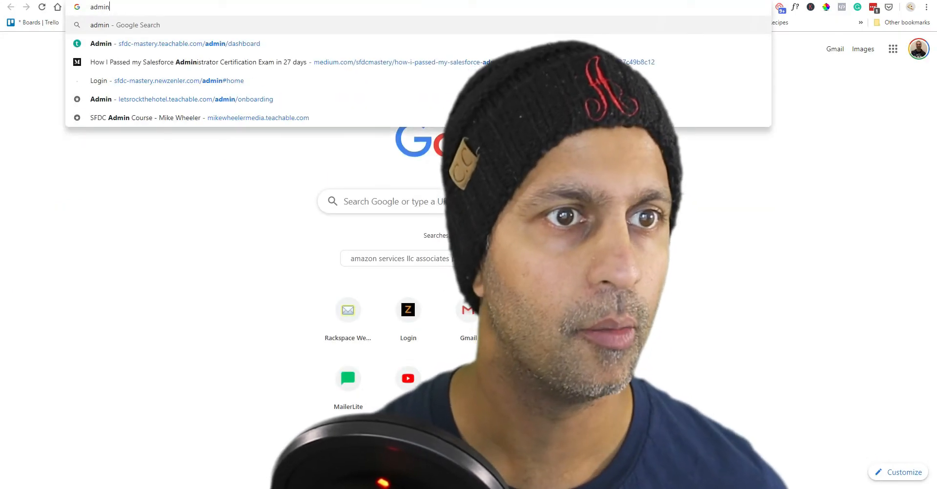
key("Down")
key("Return")
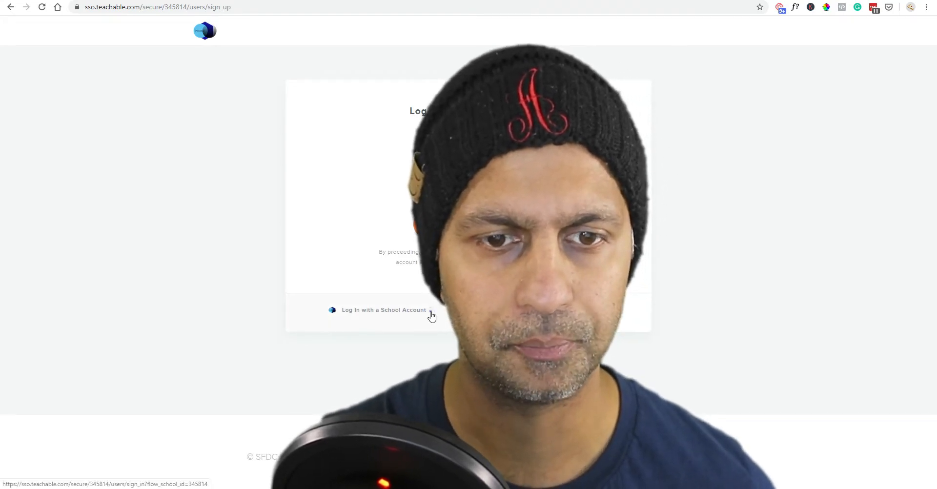
Log in with a school account using the saved Teachable credentials.
left_click(431, 315)
key("Down")
key("Down")
key("Down")
key("Down")
key("Return")
key("Return")
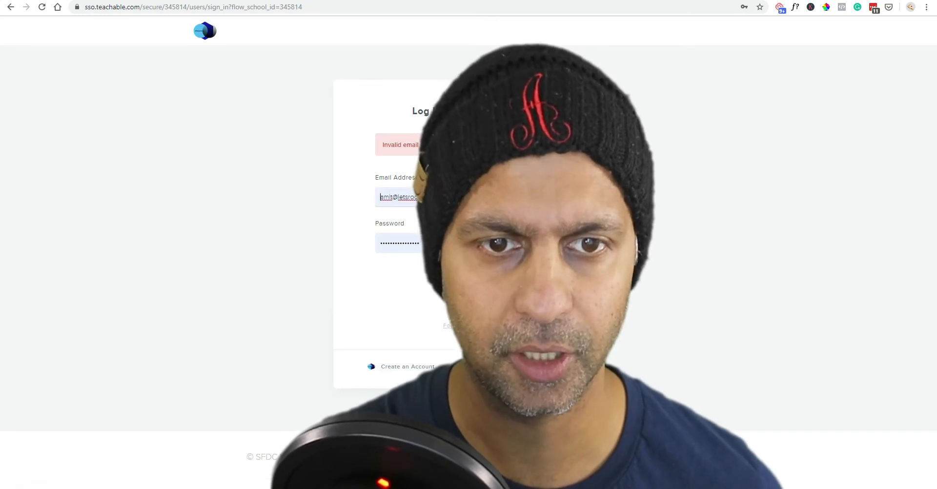
left_click(552, 197)
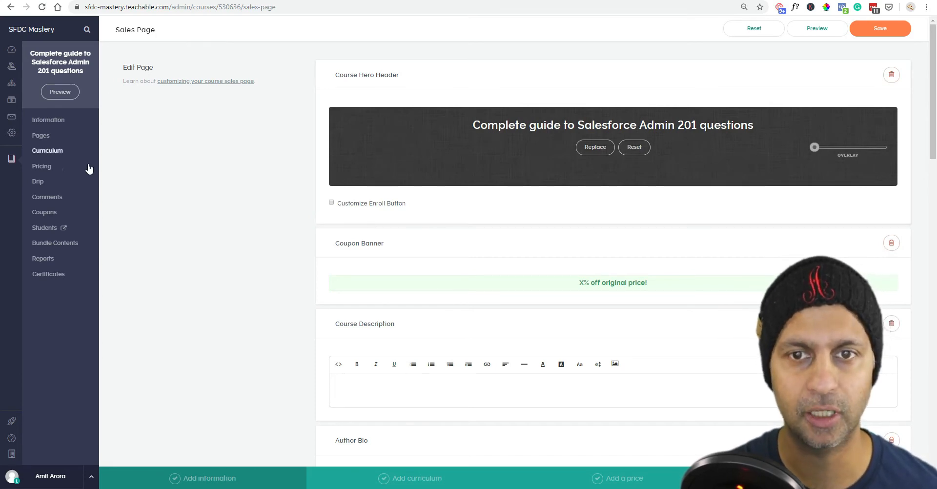
Insert a Rich Text block under the hero header of the sales page.
scroll(571, 160, "down", 15)
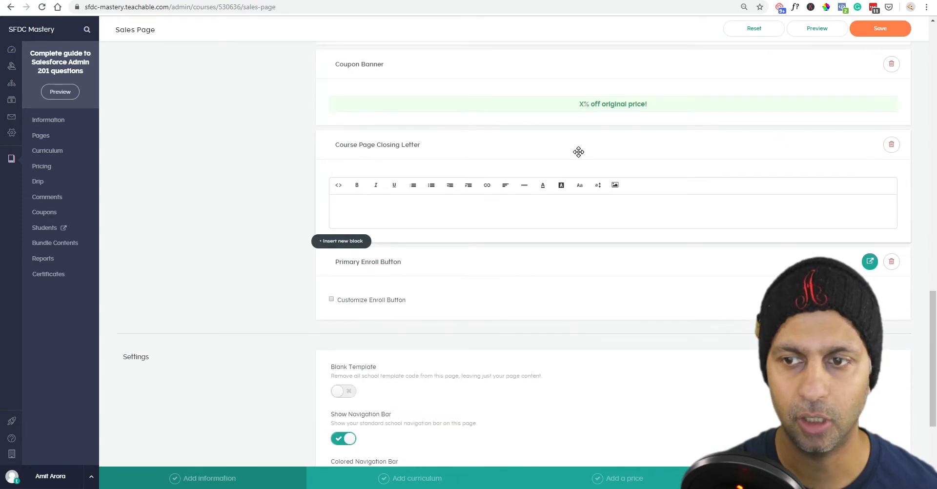
scroll(578, 152, "down", 3)
scroll(578, 152, "up", 20)
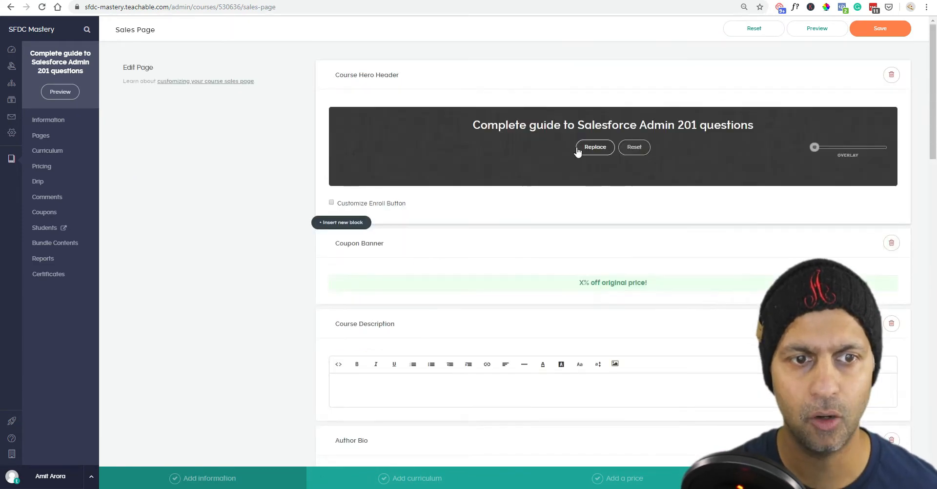
left_click(329, 226)
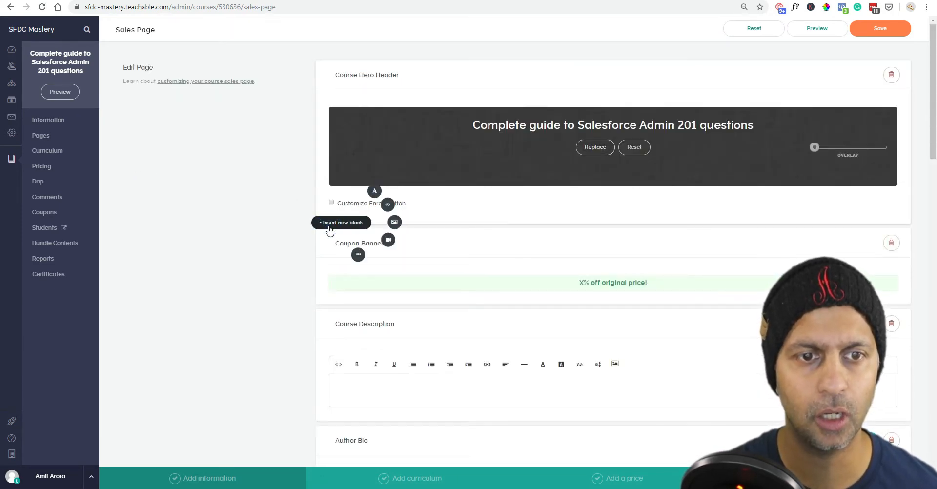
left_click(375, 192)
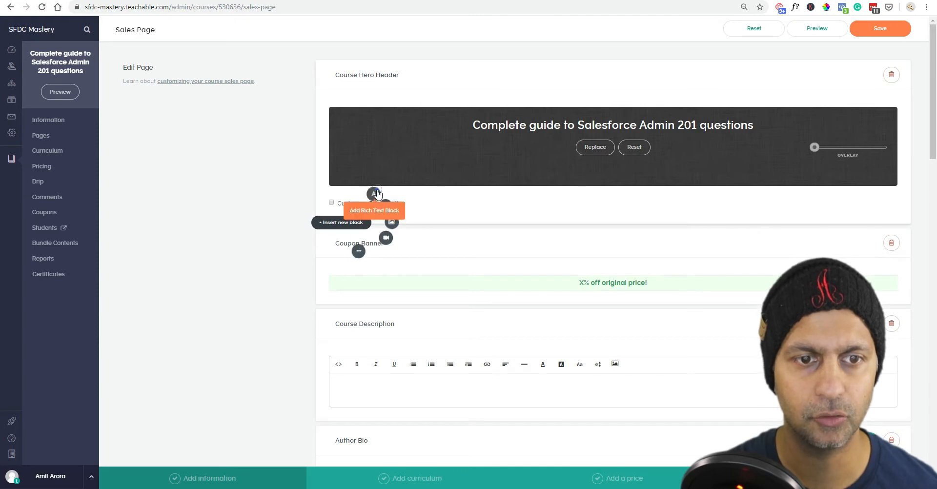
left_click_drag(518, 232, 532, 263)
Insert a Bundled Courses block above the Coupon Banner.
scroll(557, 341, "down", 3)
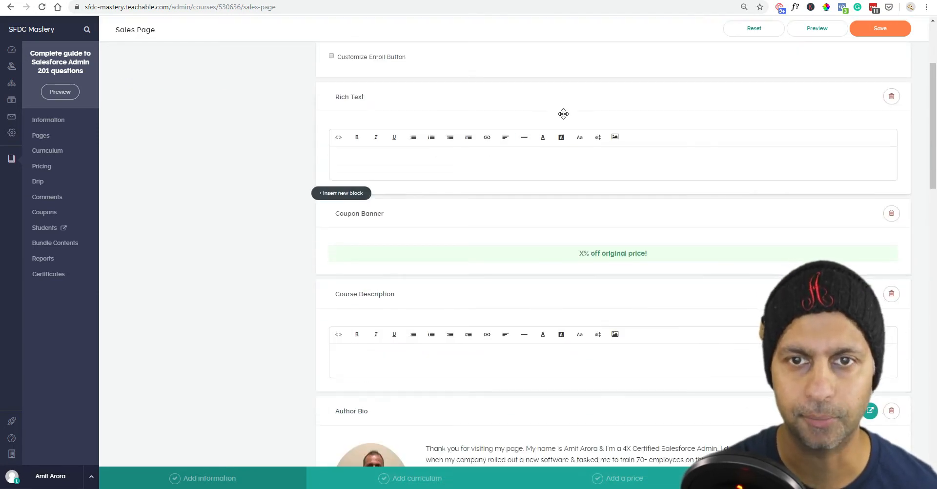
left_click(341, 192)
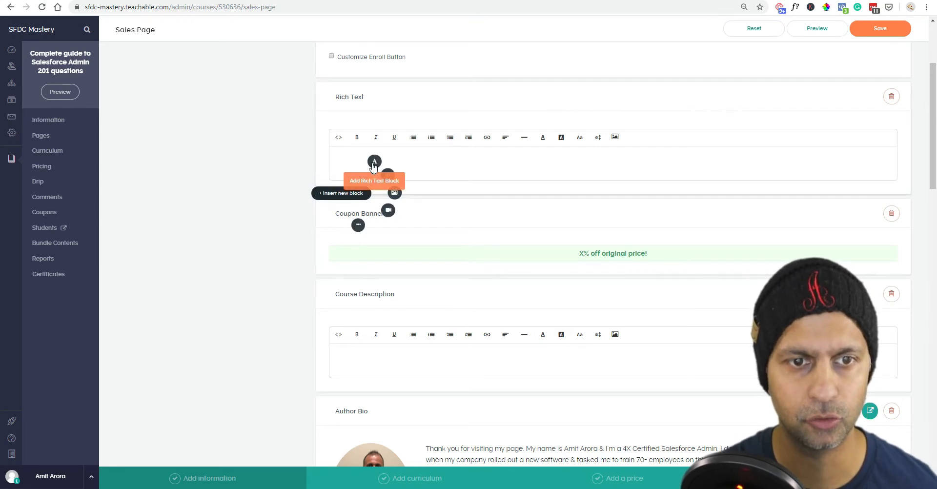
left_click(361, 229)
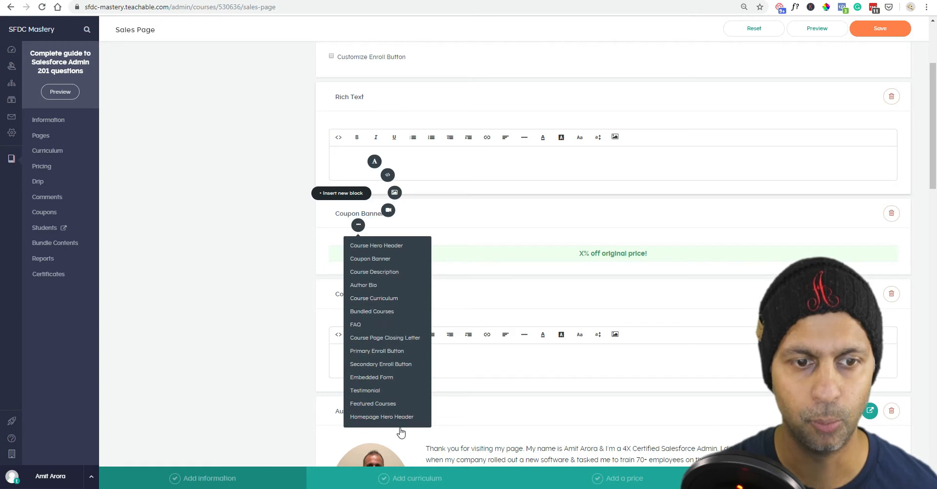
left_click(385, 311)
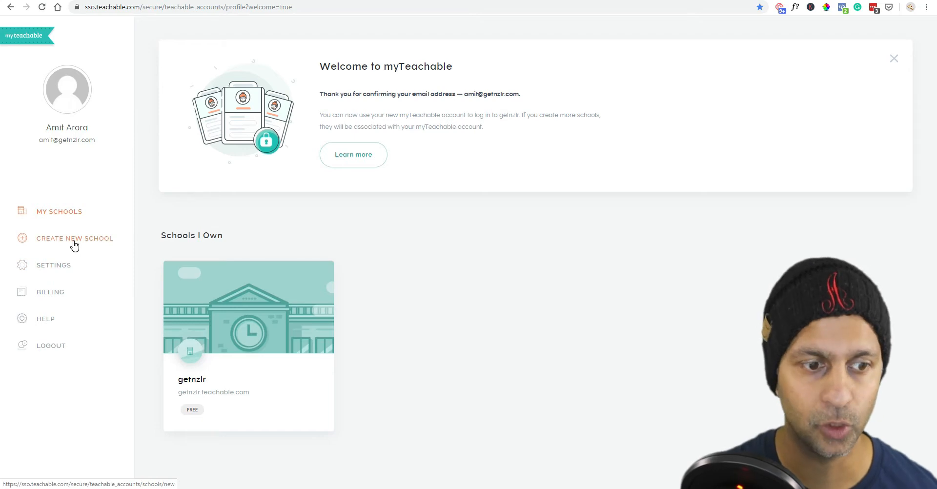
Open the getnzlr school's Teachable Tutorials course Pages and edit its Sales Page.
left_click(299, 361)
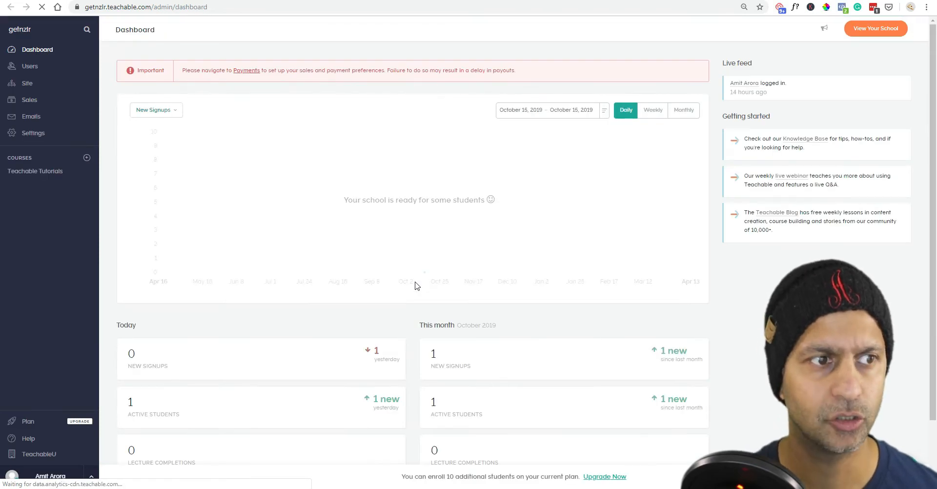
left_click(35, 172)
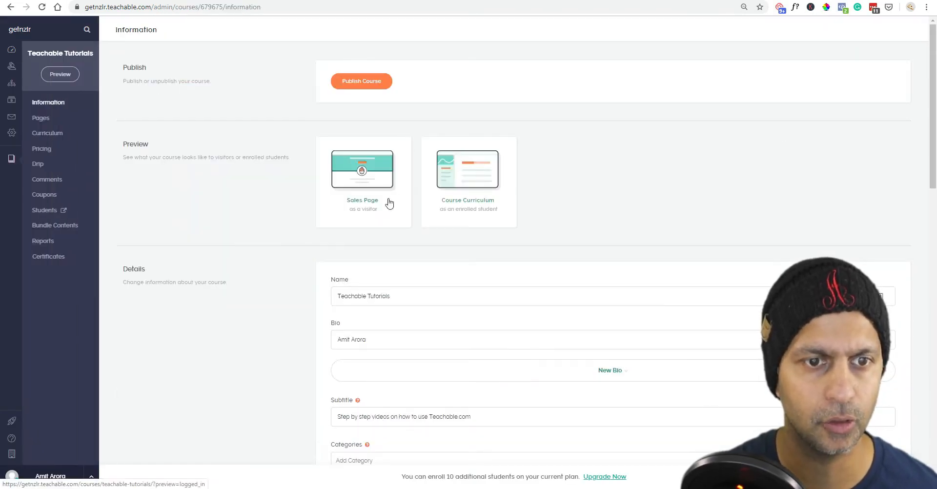
left_click(39, 119)
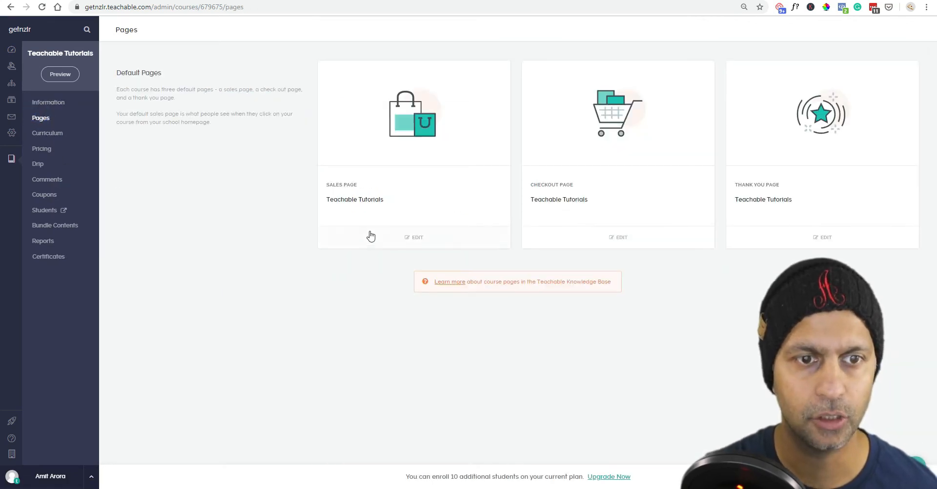
left_click_drag(386, 200, 330, 199)
left_click(434, 247)
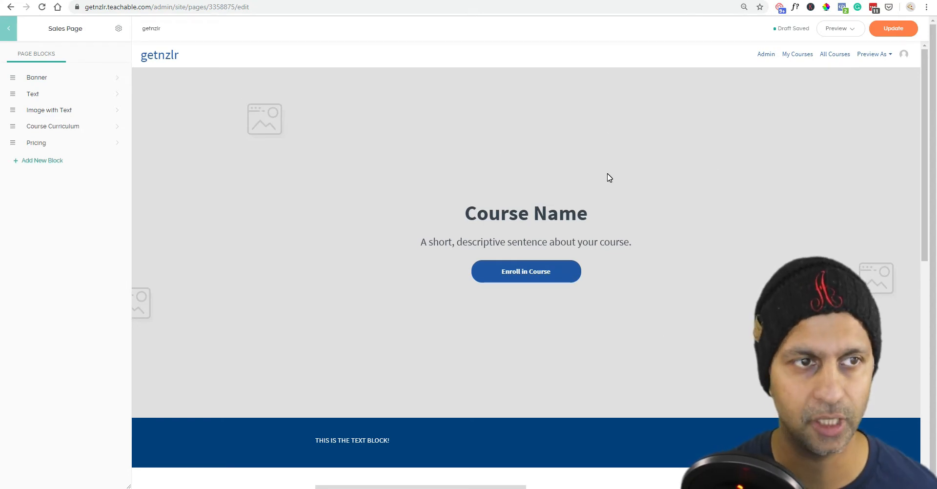
Scroll through the Teachable Tutorials sales page preview, then list the addable block types.
scroll(498, 228, "down", 3)
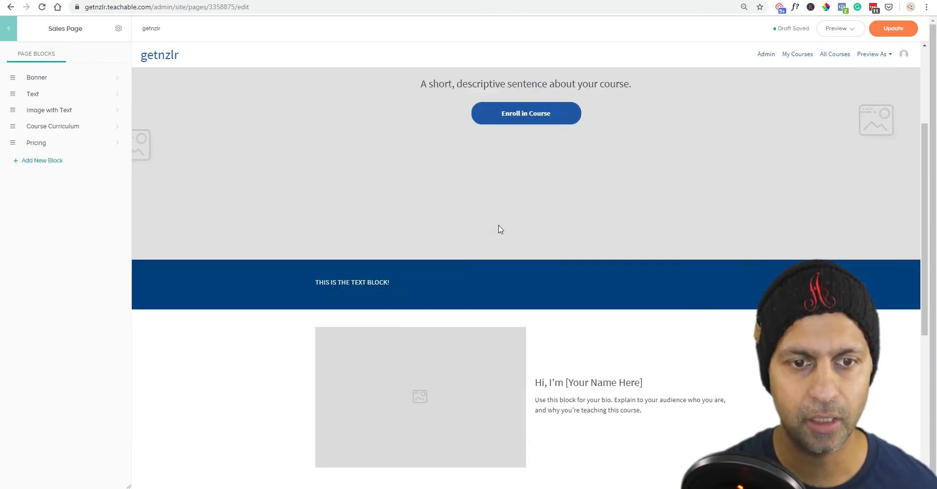
left_click(379, 295)
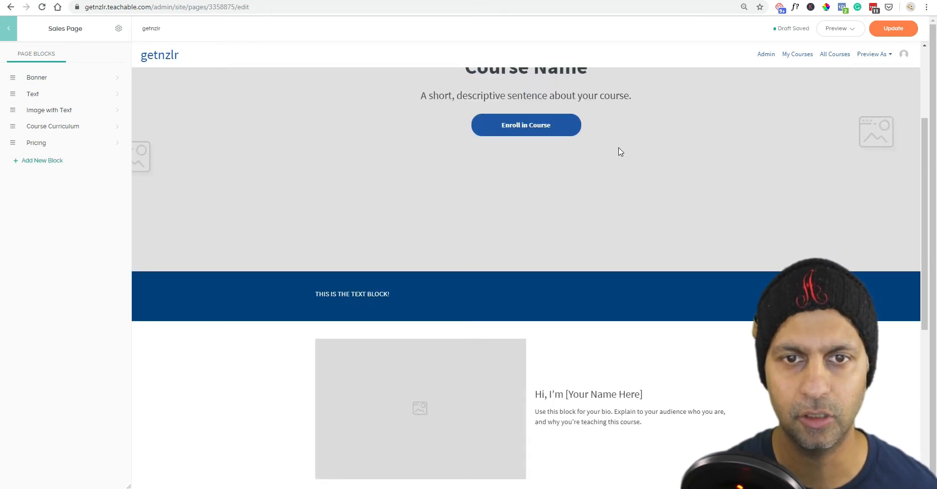
left_click(475, 309)
left_click(439, 111)
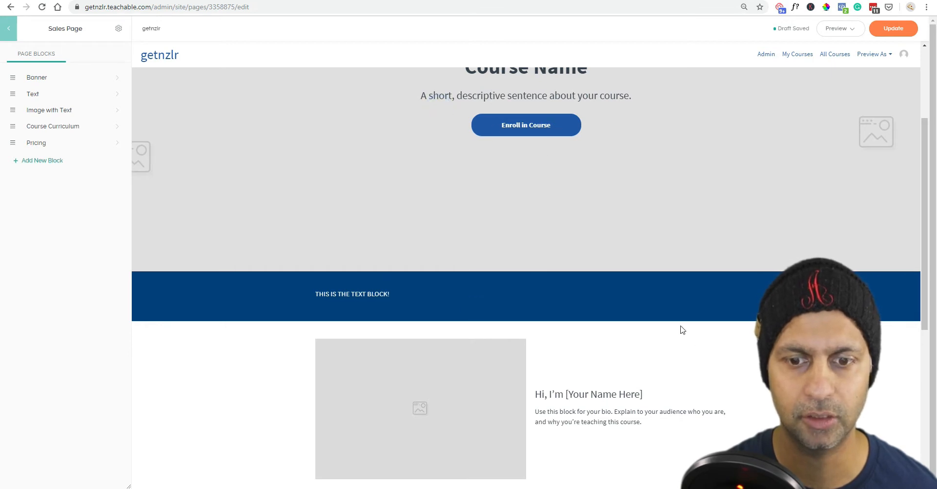
scroll(654, 324, "down", 3)
scroll(673, 291, "down", 4)
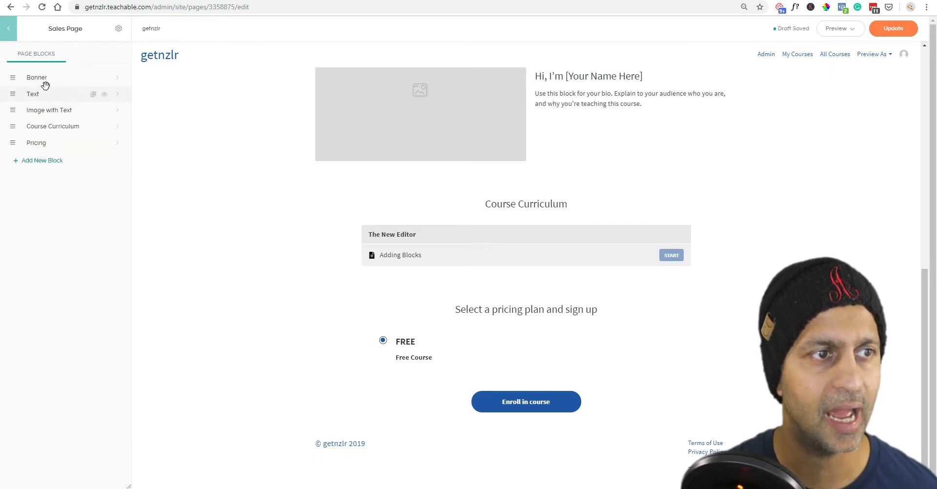
left_click(39, 160)
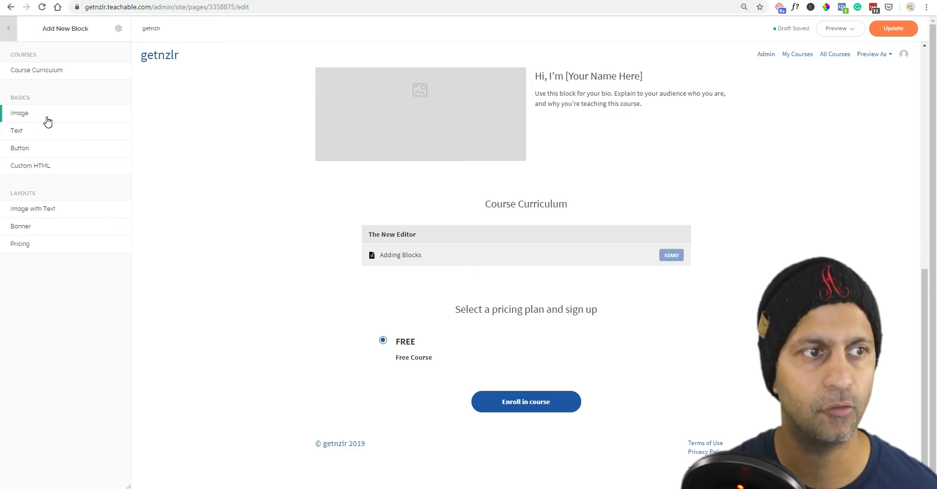
Add an Image block above the footer and open its Content settings.
left_click_drag(31, 118, 366, 174)
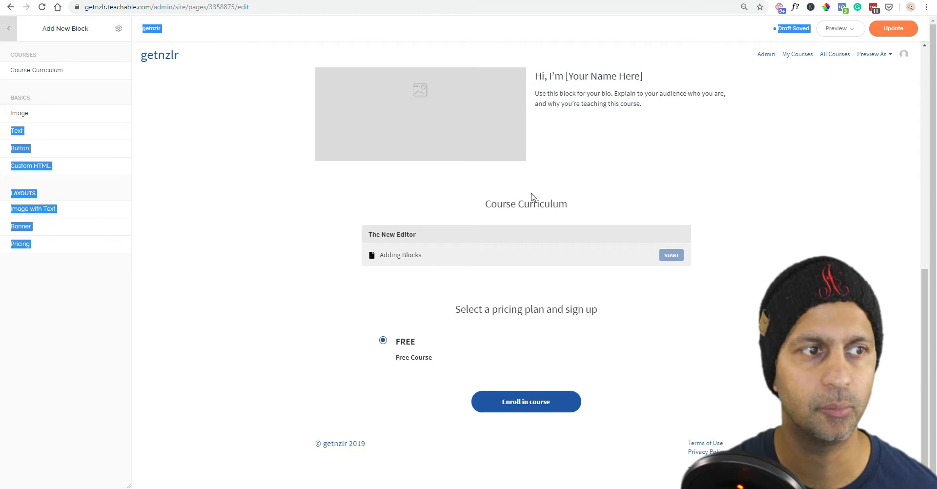
left_click(103, 336)
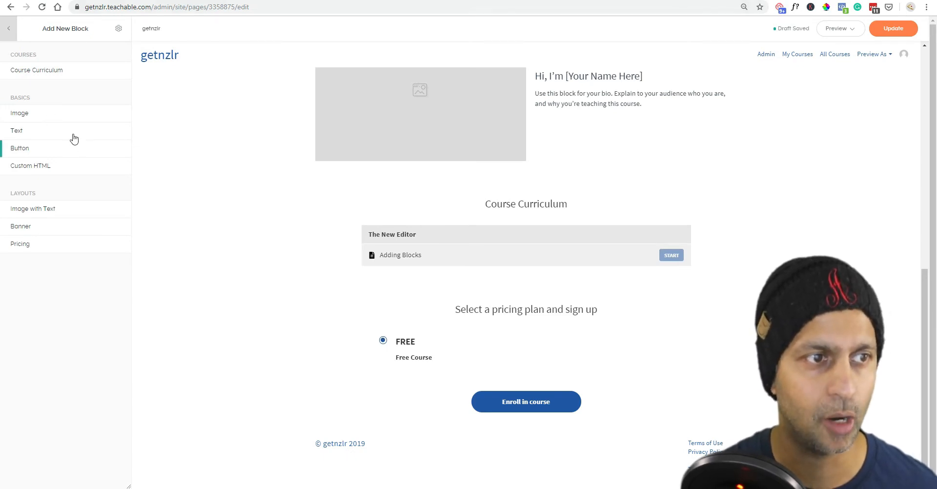
left_click(77, 117)
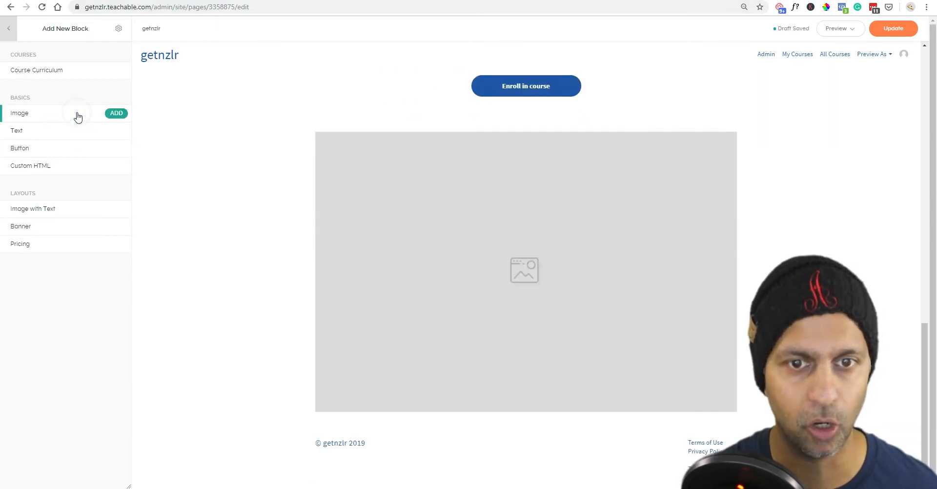
left_click(656, 261)
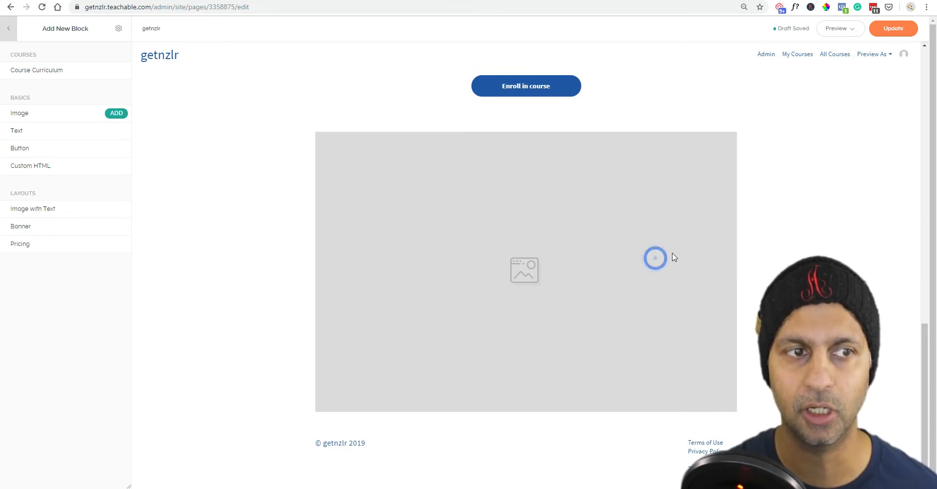
left_click(116, 114)
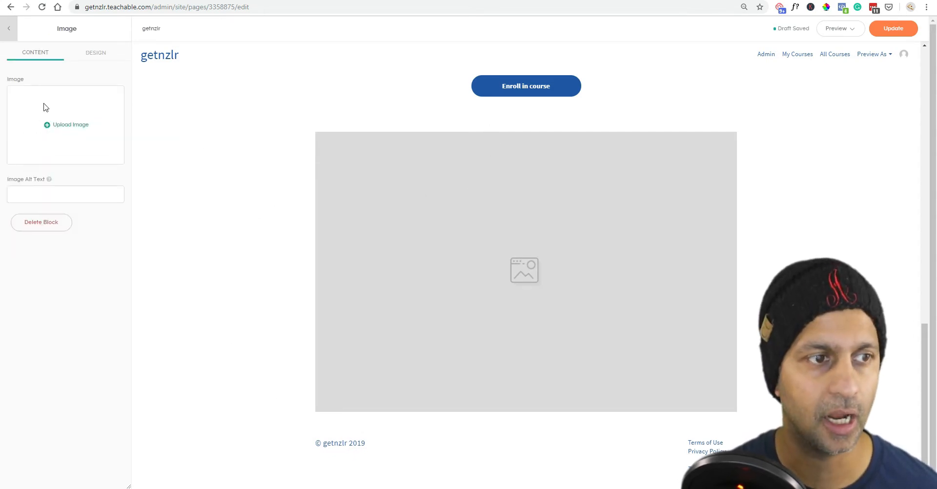
Upload the painted bust artwork into the Image block and give it a black #000000 background.
left_click(71, 124)
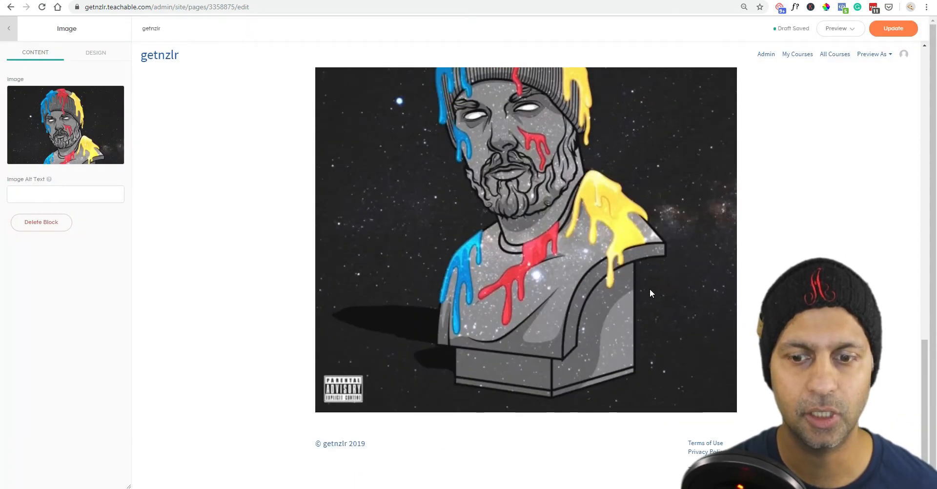
scroll(649, 291, "up", 3)
left_click(94, 61)
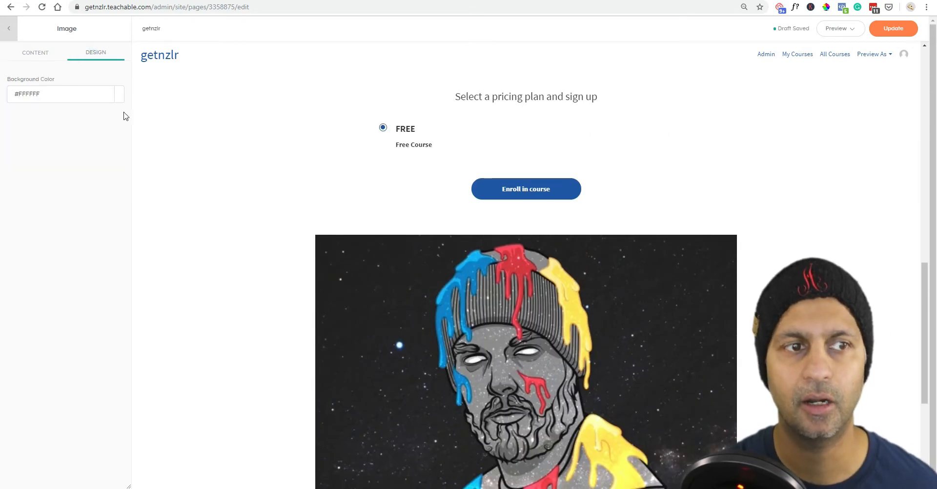
left_click(119, 95)
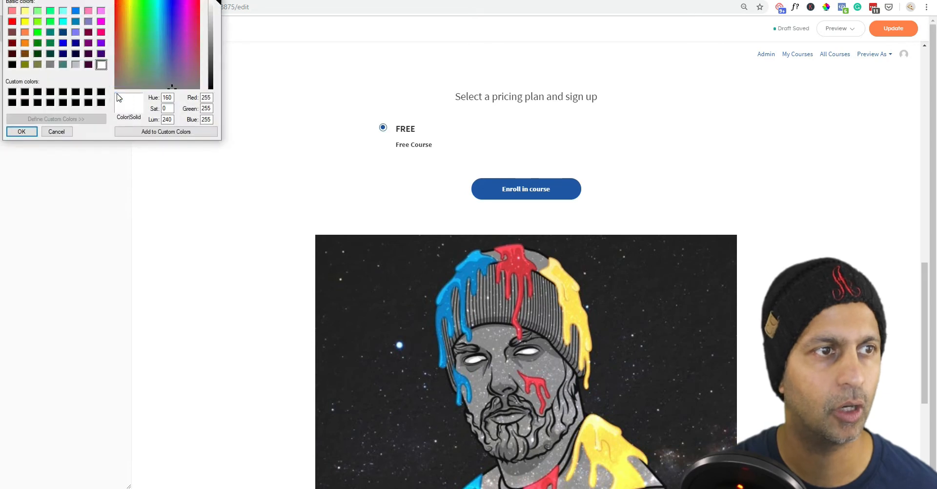
left_click(12, 63)
left_click(22, 132)
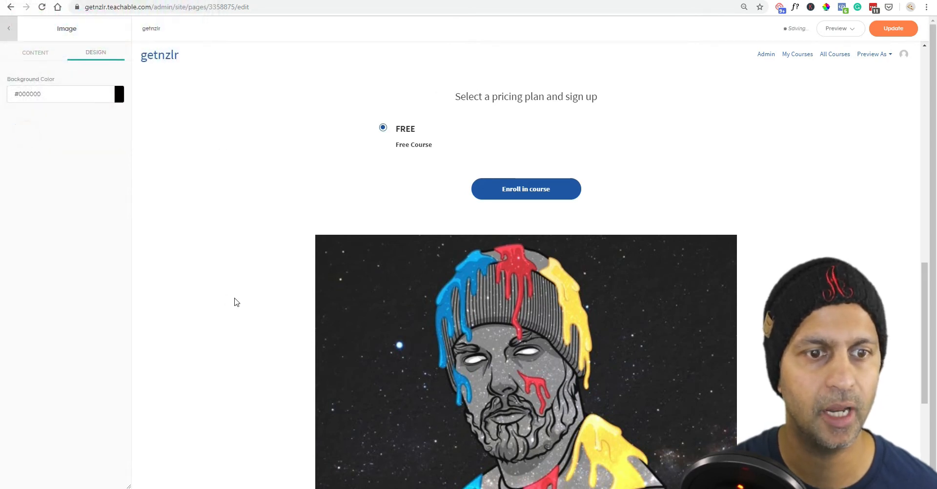
scroll(381, 294, "down", 3)
scroll(381, 294, "up", 3)
left_click(56, 57)
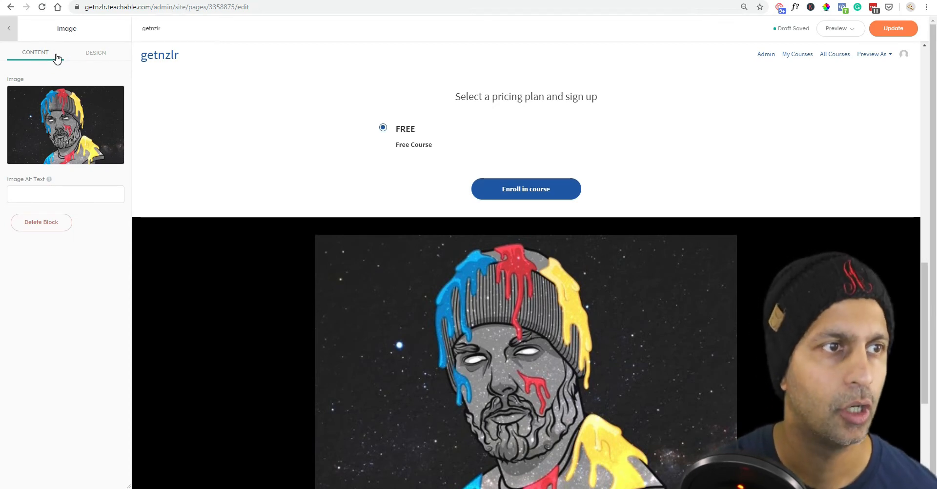
left_click(9, 33)
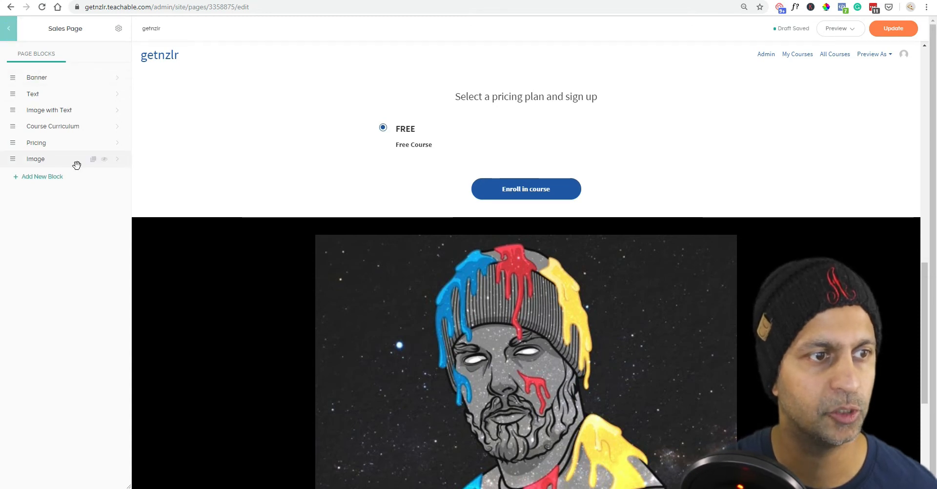
Drag the Image block above Banner, review its Design options, then open Pricing's settings.
left_click_drag(11, 157, 8, 76)
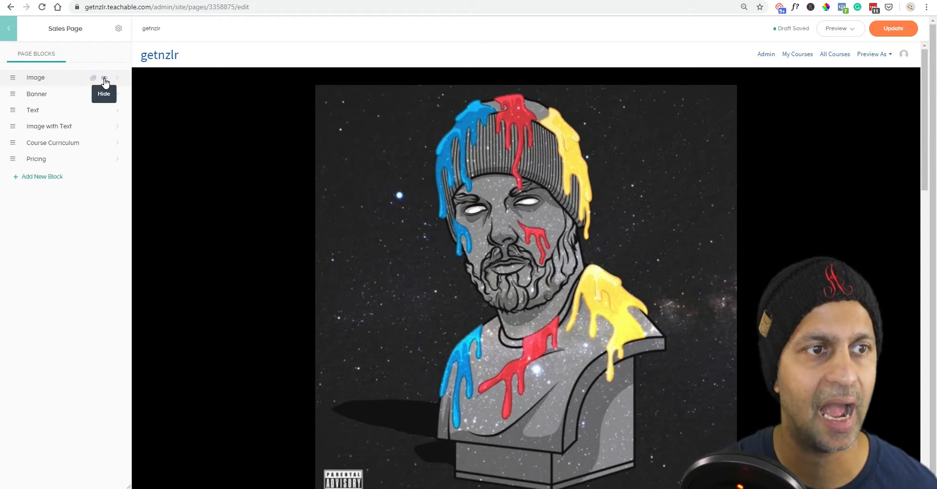
left_click(117, 84)
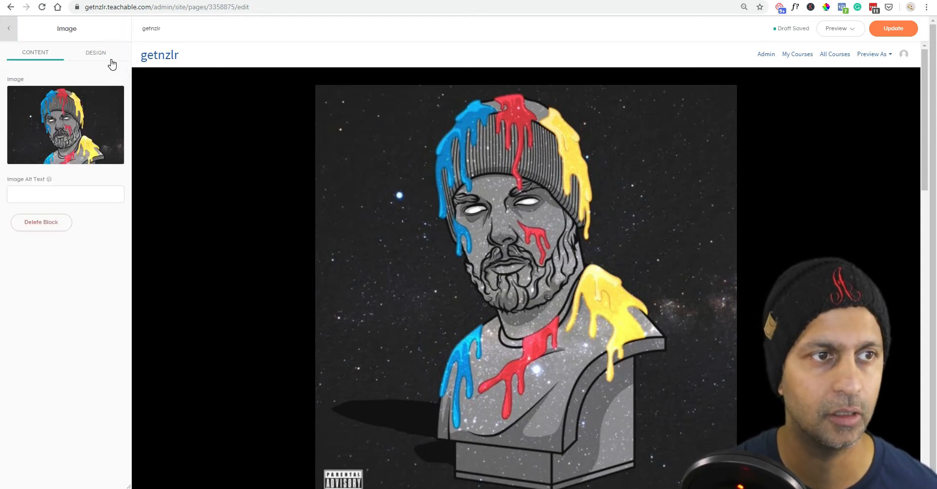
left_click(97, 52)
left_click(43, 52)
left_click(108, 49)
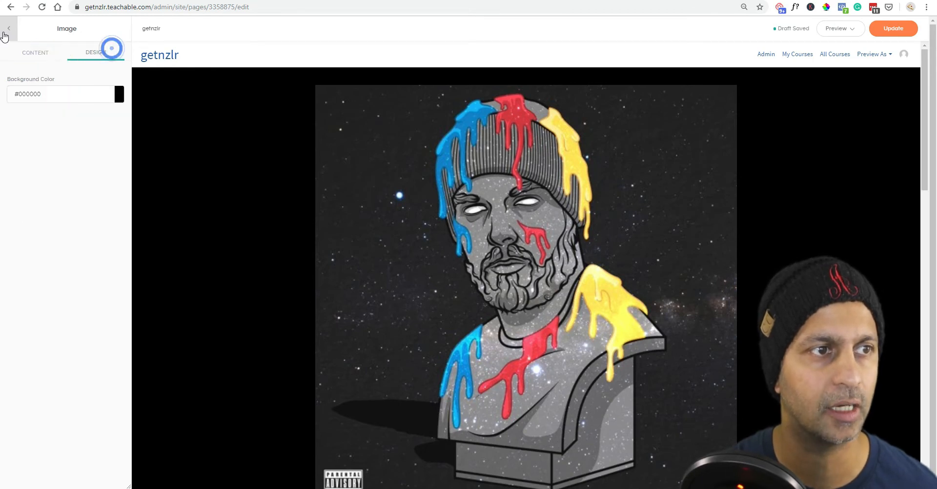
left_click(8, 28)
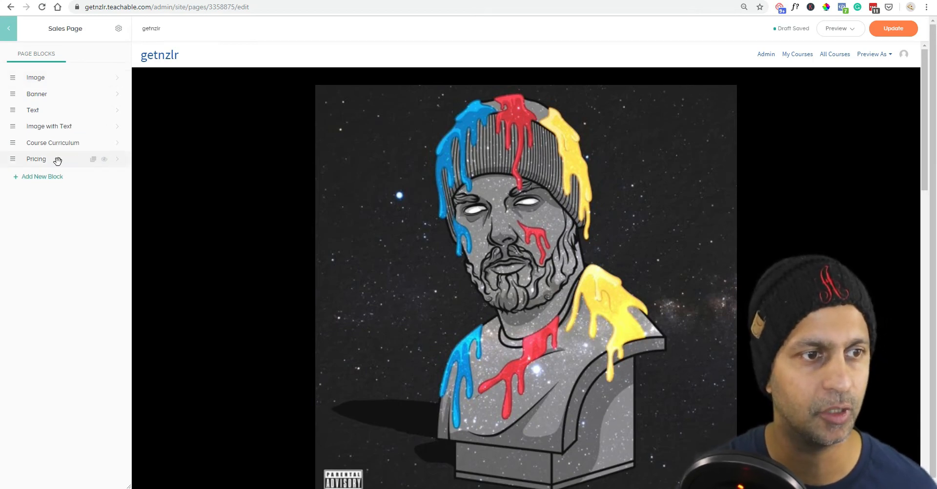
left_click(115, 162)
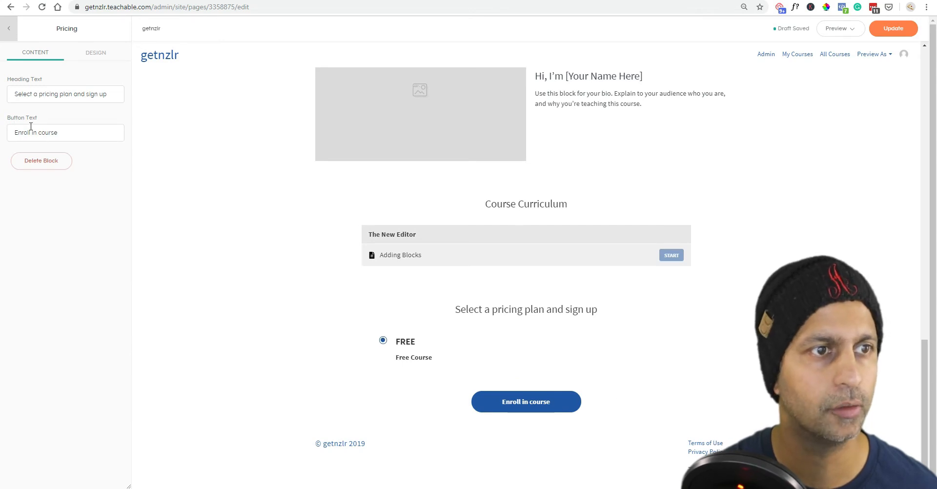
View the Pricing block's Design tab and follow the 'Edit site-wide button color' link.
left_click(95, 53)
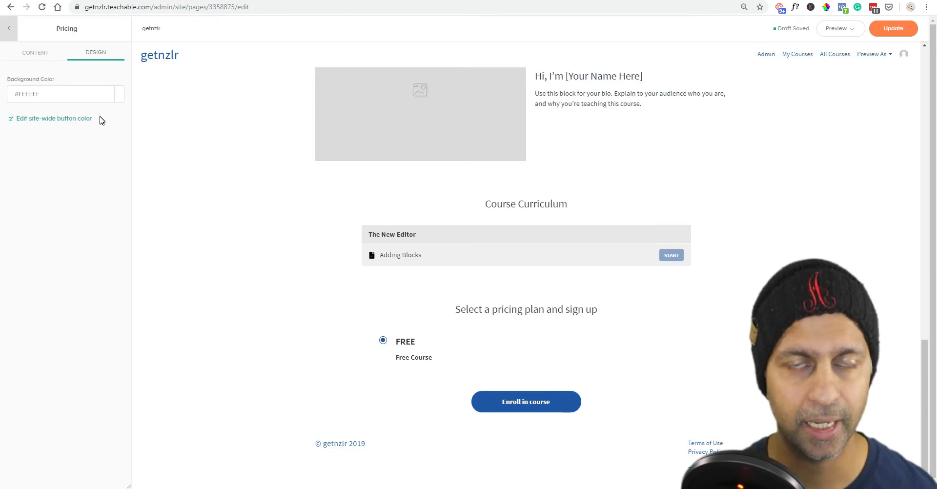
left_click(75, 119)
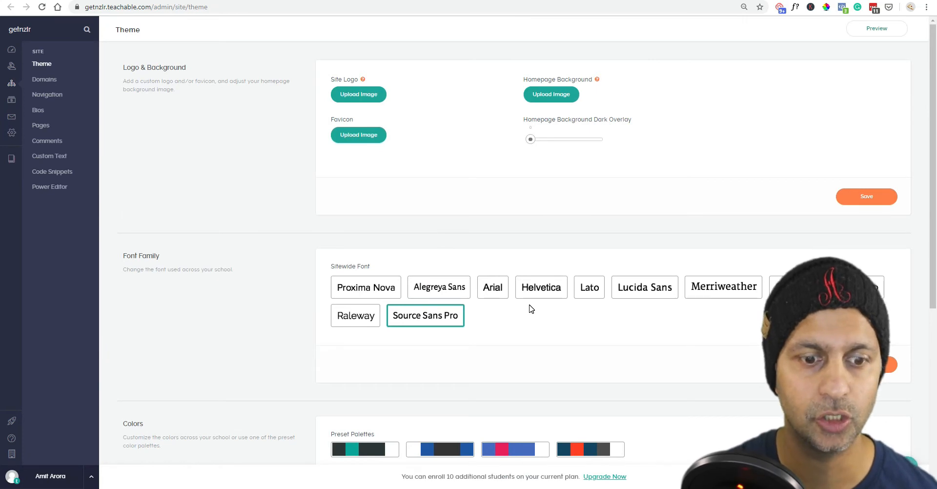
Change the Theme's Buttons & Links colour to #ffa100.
scroll(531, 308, "down", 5)
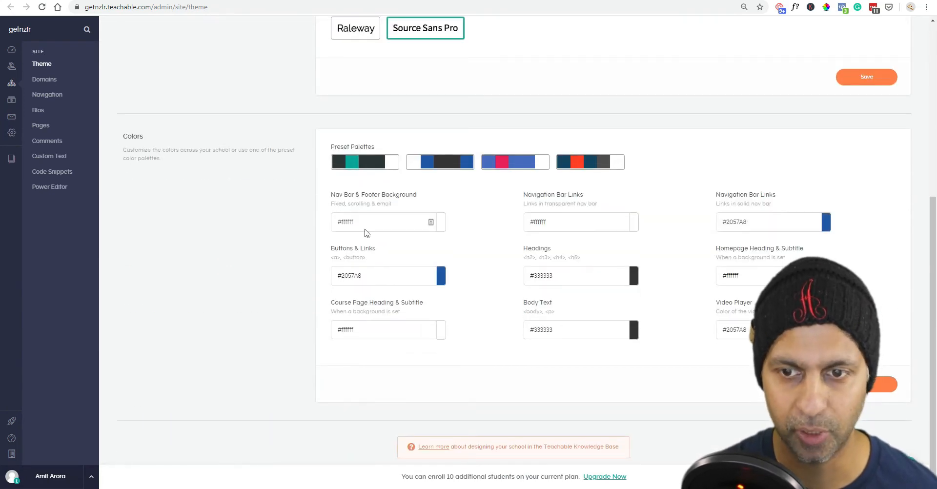
left_click(440, 275)
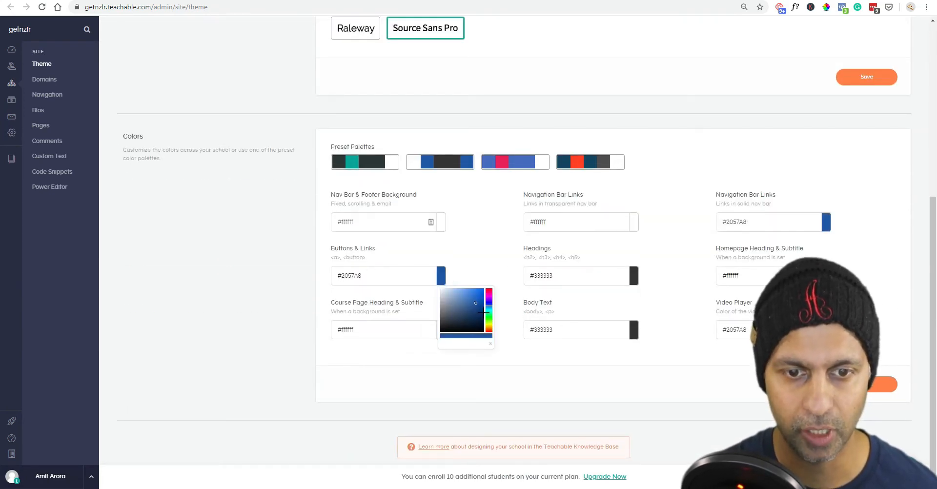
left_click_drag(488, 304, 488, 300)
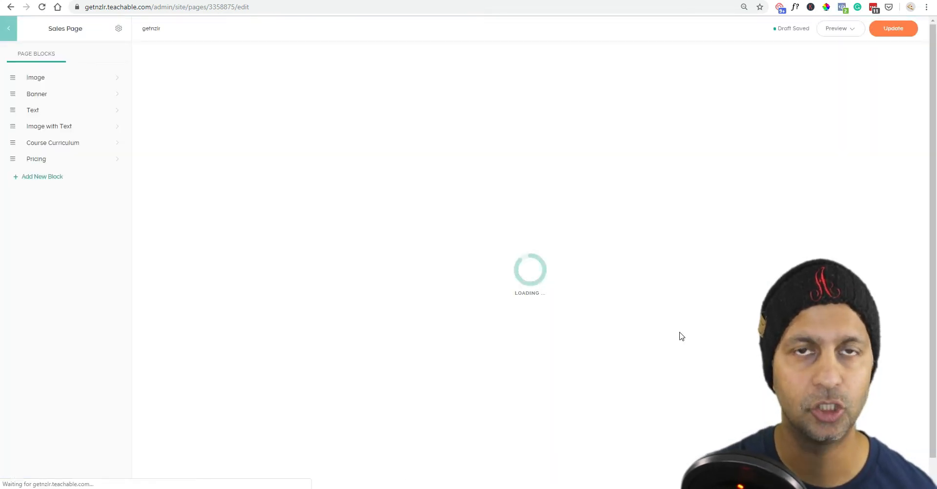
Scroll through the Teachable sales page preview, then switch to the NewZenler editor browser tab.
scroll(681, 334, "down", 15)
scroll(568, 240, "up", 5)
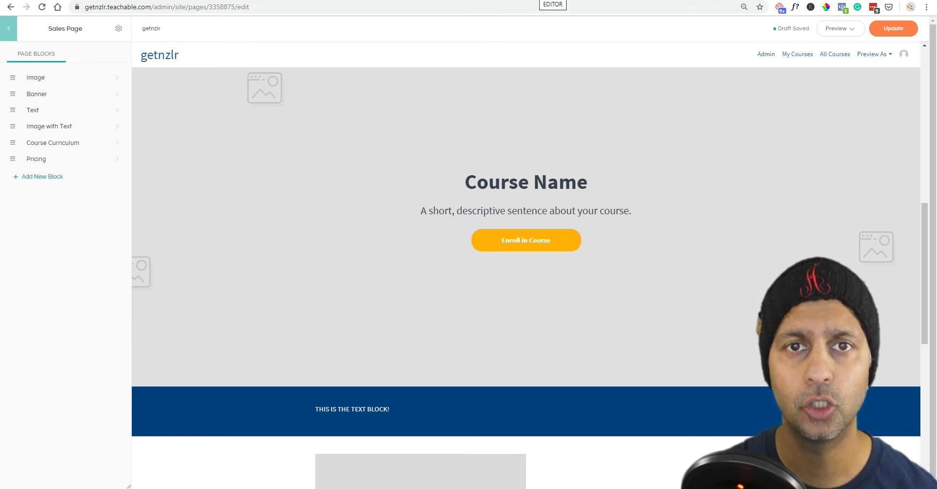
left_click(540, 0)
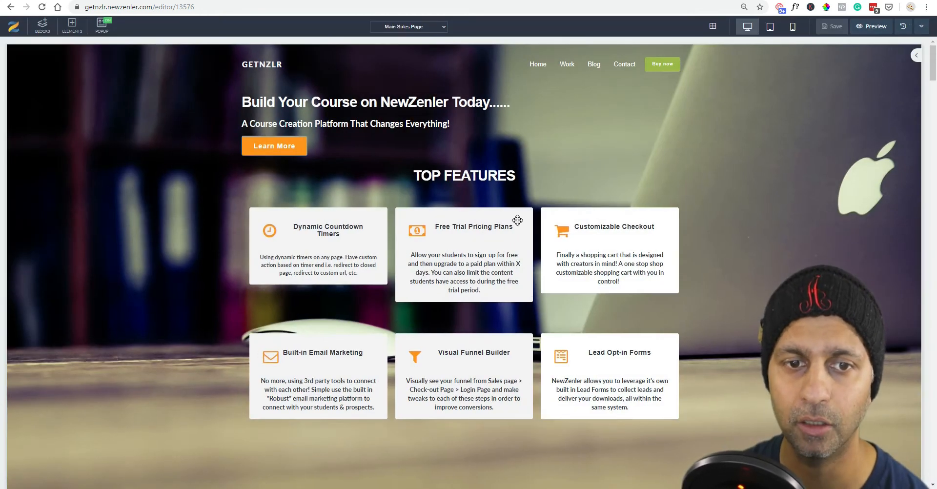
Scroll through the Main Sales Page in the NewZenler editor.
scroll(472, 161, "down", 10)
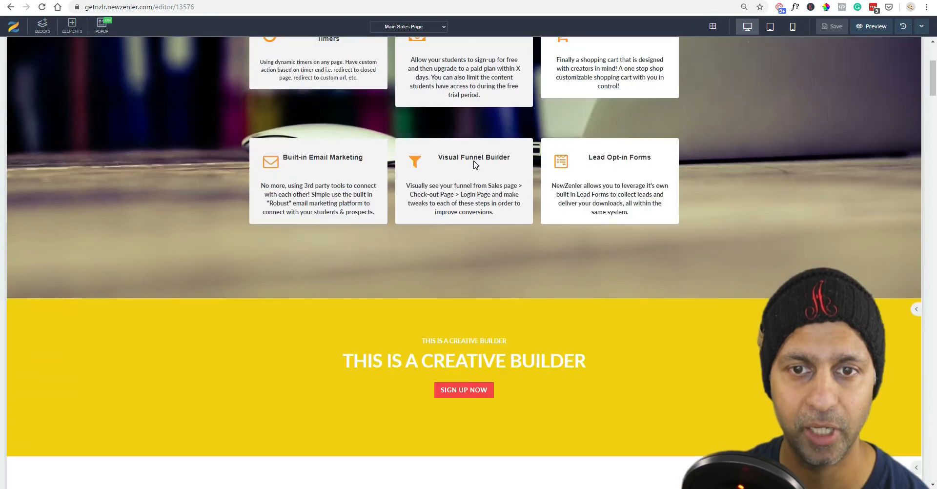
scroll(472, 161, "down", 8)
scroll(476, 164, "up", 6)
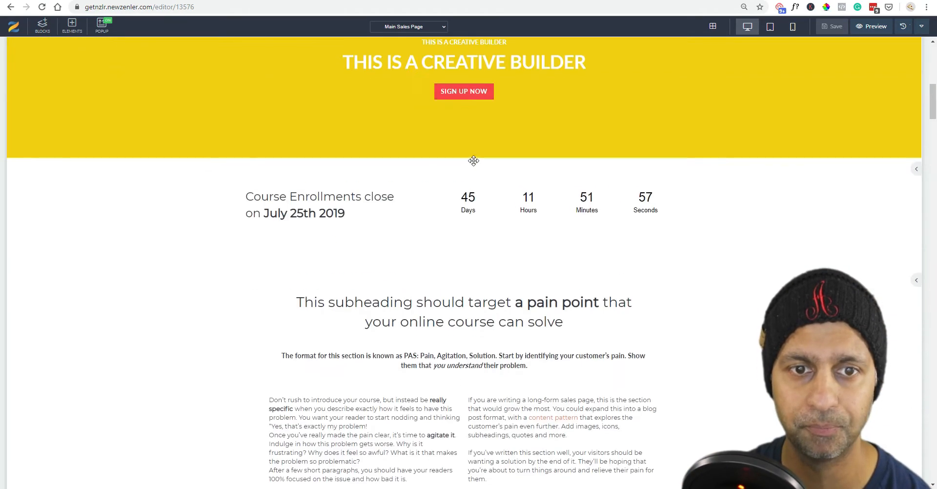
scroll(477, 169, "down", 6)
scroll(477, 169, "up", 3)
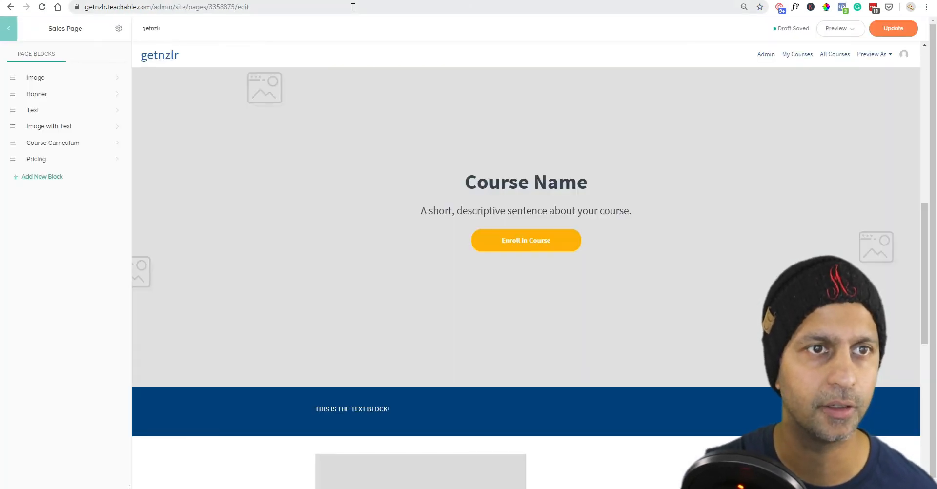
left_click(115, 110)
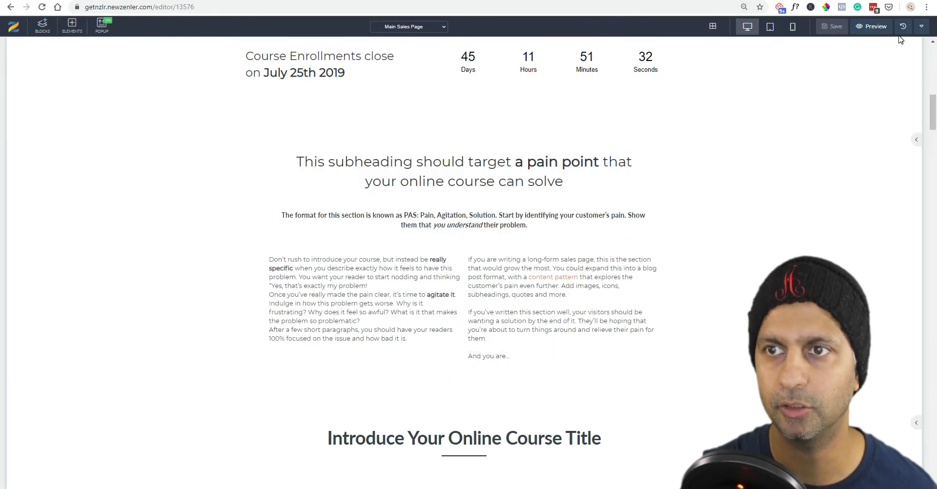
Preview the page live and select both pain-point columns ending with "And you are…".
left_click(876, 27)
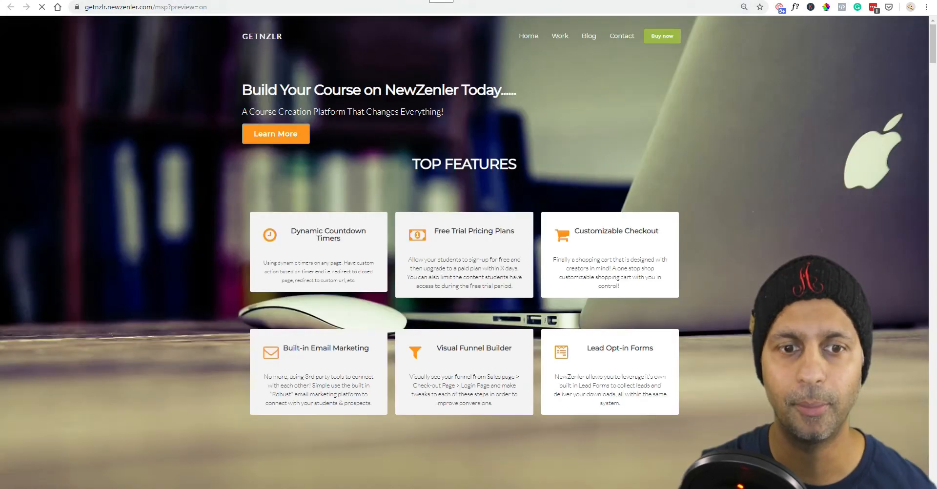
scroll(577, 184, "down", 15)
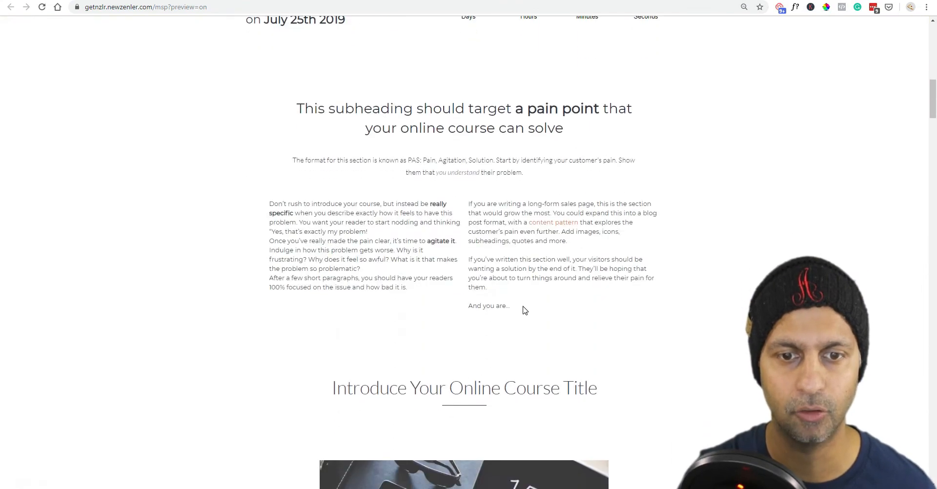
left_click_drag(525, 310, 251, 203)
key("ctrl+c")
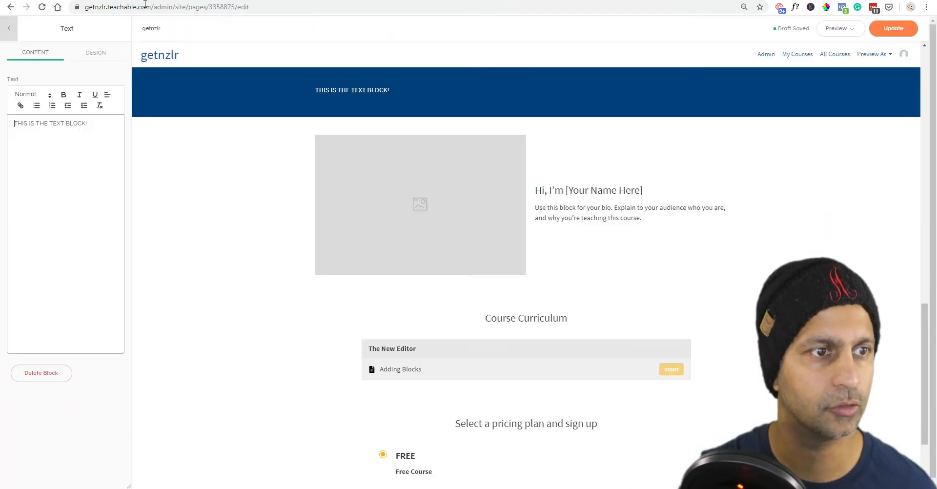
Replace the Text block's placeholder with the pasted pain-point copy.
triple_click(120, 136)
key("ctrl+v")
scroll(470, 233, "up", 3)
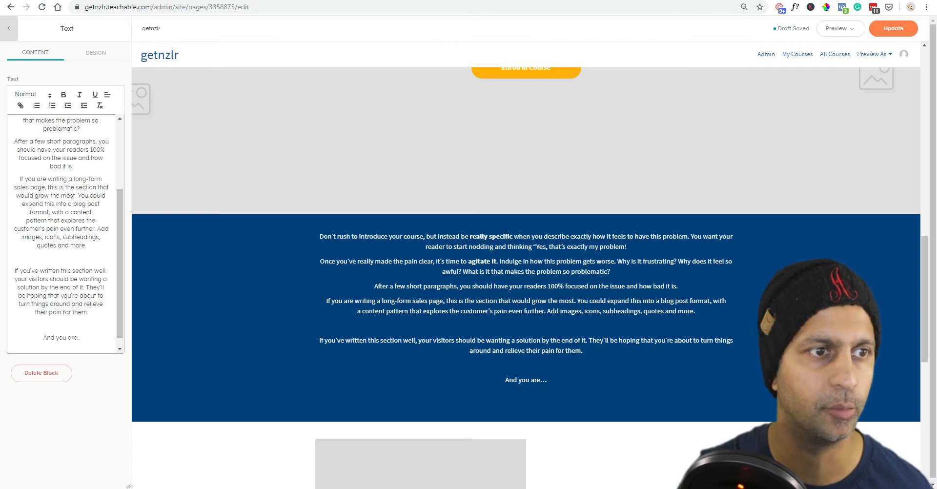
Make the opening "Don't rush to introduce your course" paragraph a Heading 1.
left_click(43, 98)
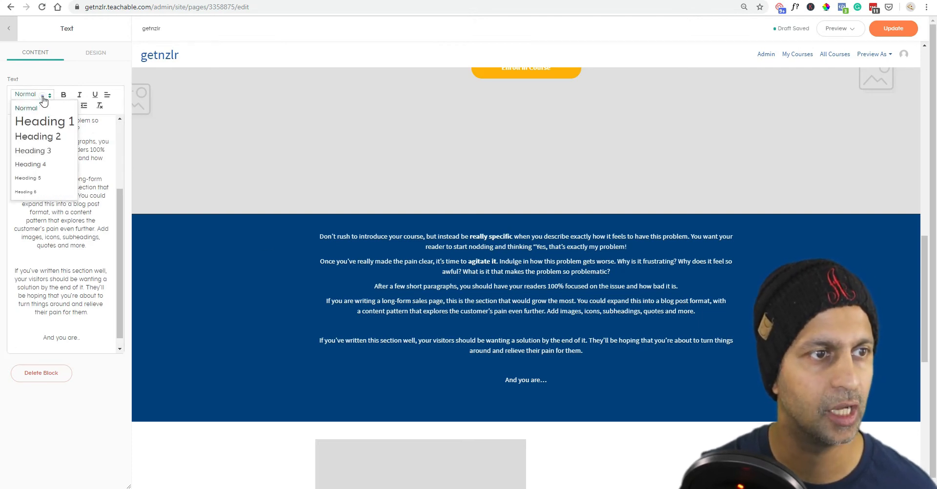
left_click(43, 97)
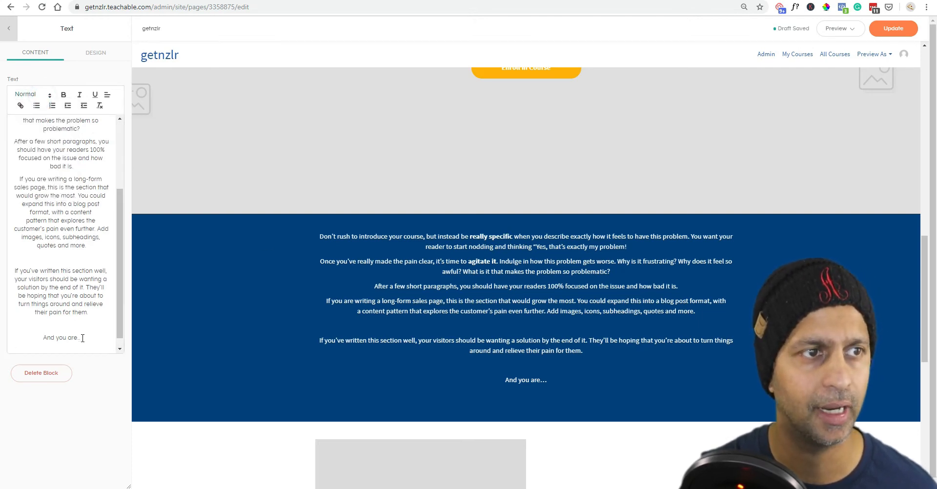
left_click(95, 53)
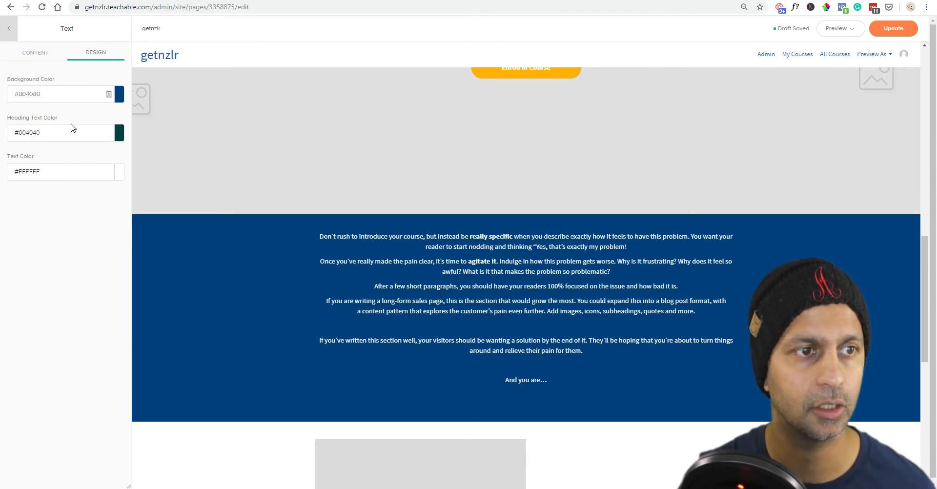
left_click(45, 58)
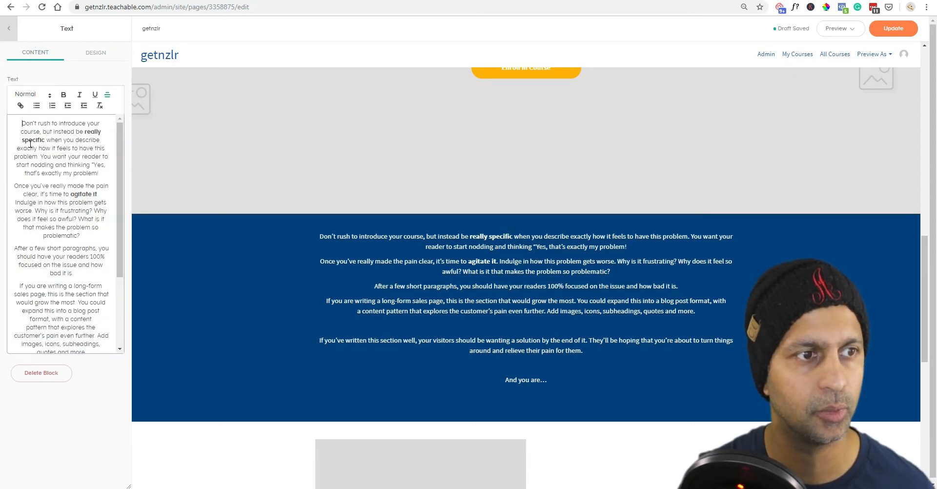
left_click_drag(20, 121, 100, 173)
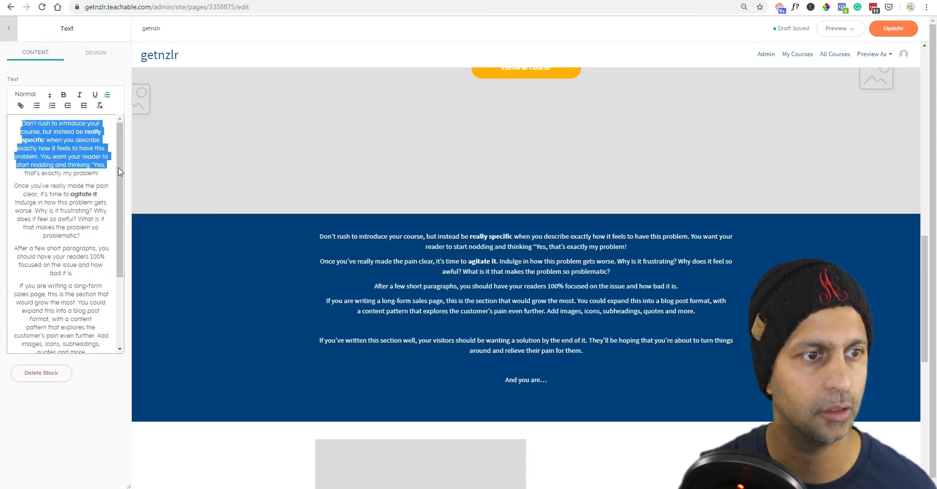
left_click(30, 93)
left_click(38, 126)
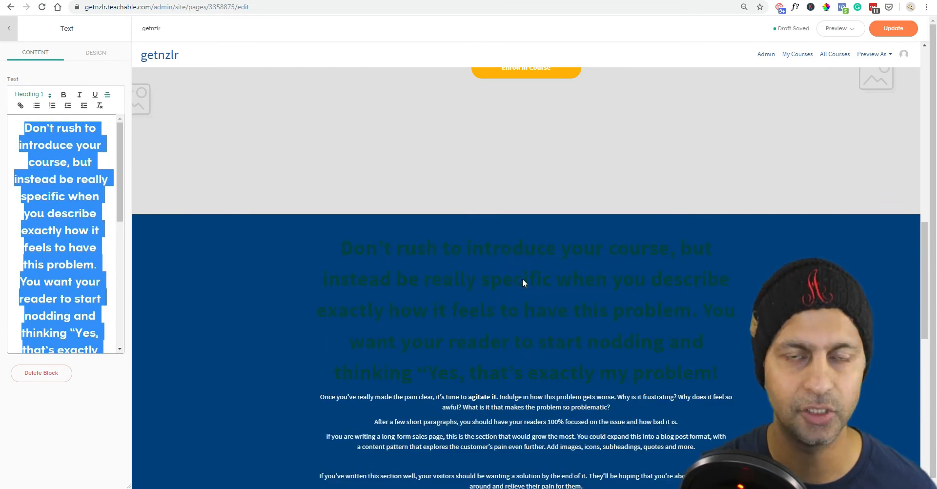
Set the Text block's heading colour to light yellow #FFFF80.
left_click(97, 53)
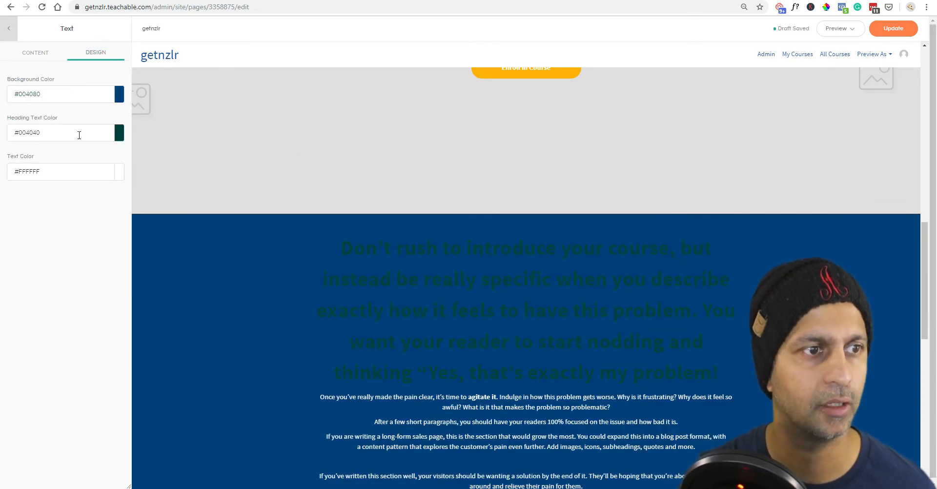
left_click(119, 132)
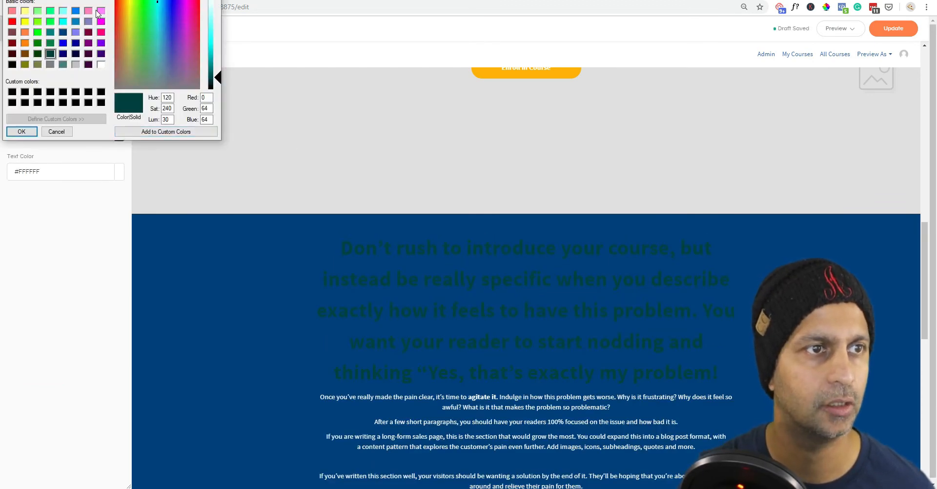
left_click(25, 10)
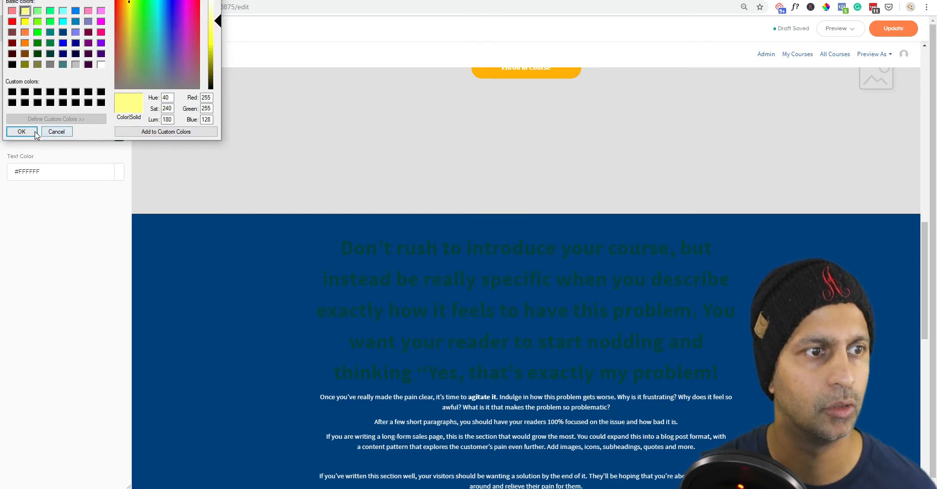
left_click(21, 131)
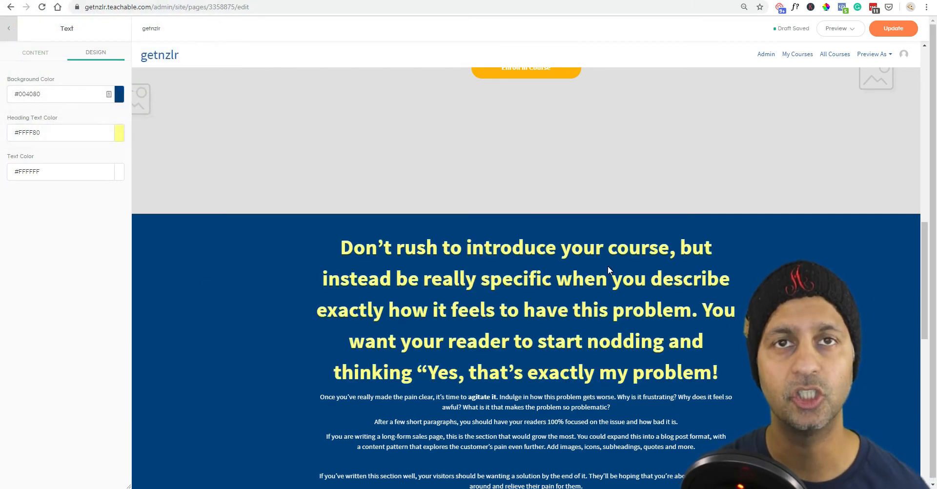
Change the section background to black #000000 and return to the block's content.
scroll(607, 270, "down", 3)
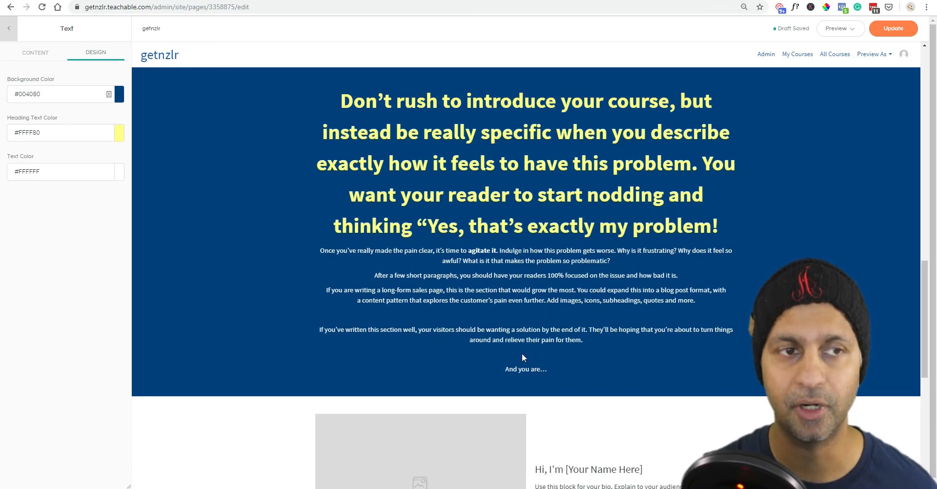
left_click(121, 95)
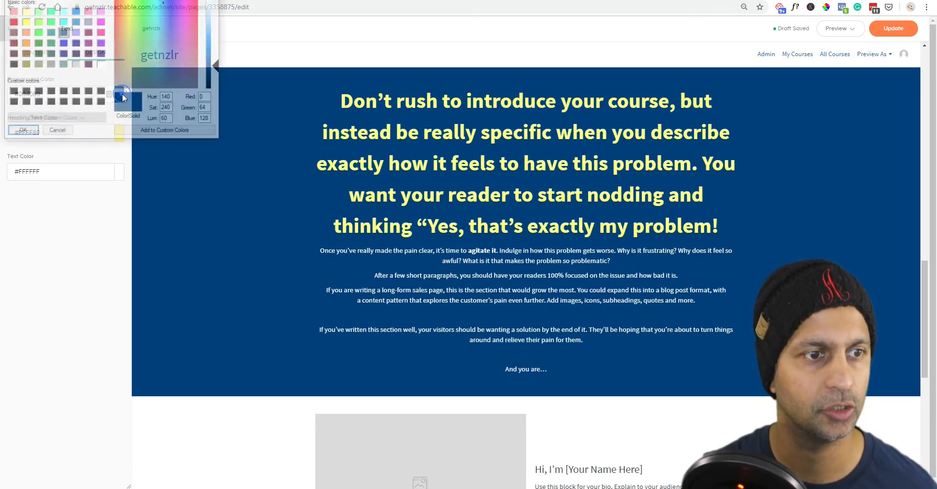
left_click(12, 64)
left_click(21, 131)
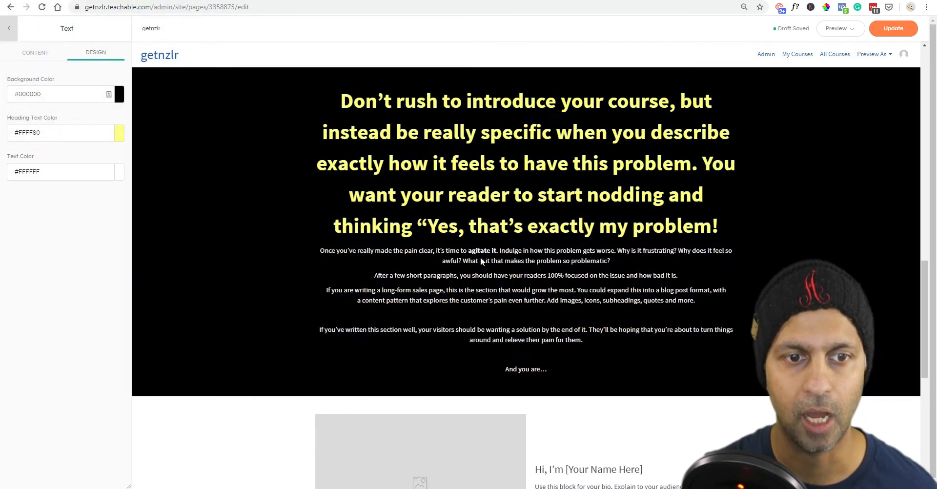
left_click_drag(341, 258, 648, 278)
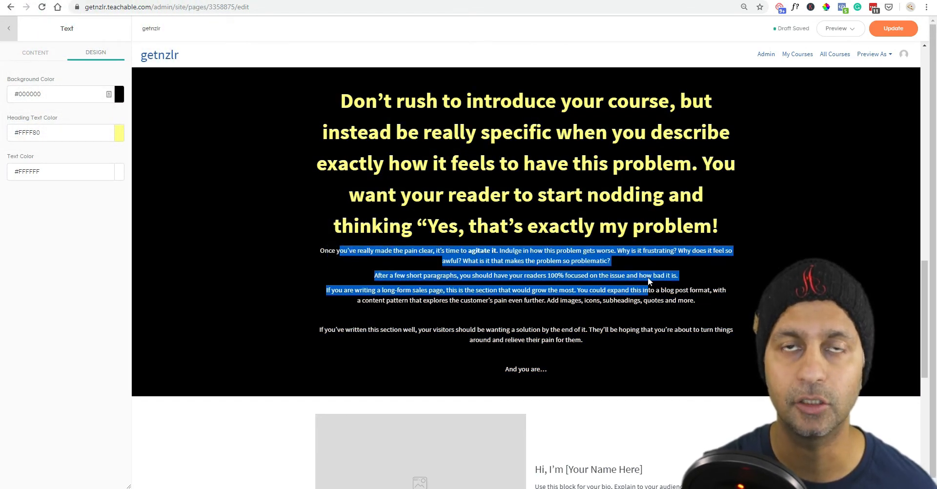
left_click(11, 57)
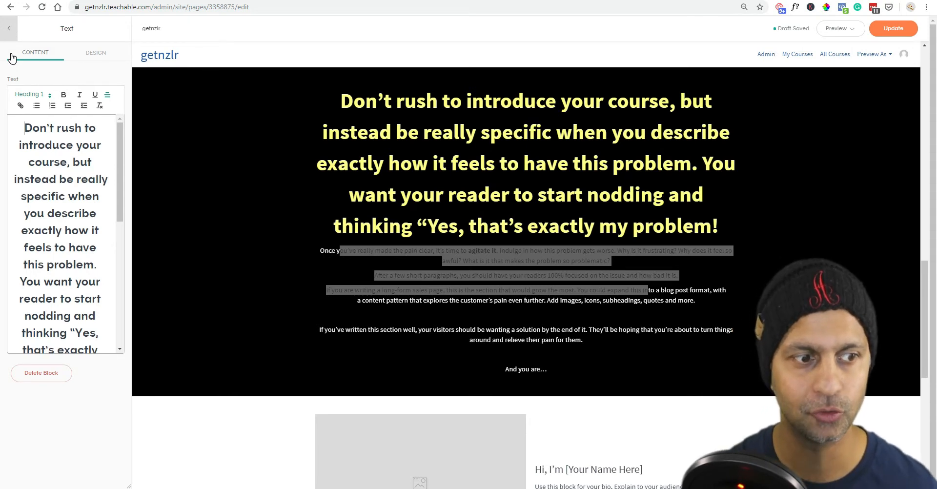
Go back to the Sales Page block list and switch to the New Zenler preview tab.
left_click(9, 28)
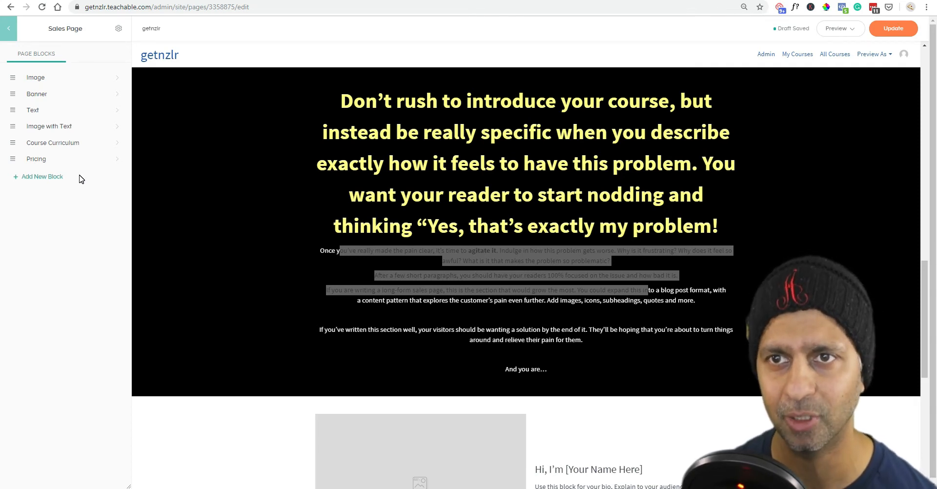
left_click(359, 0)
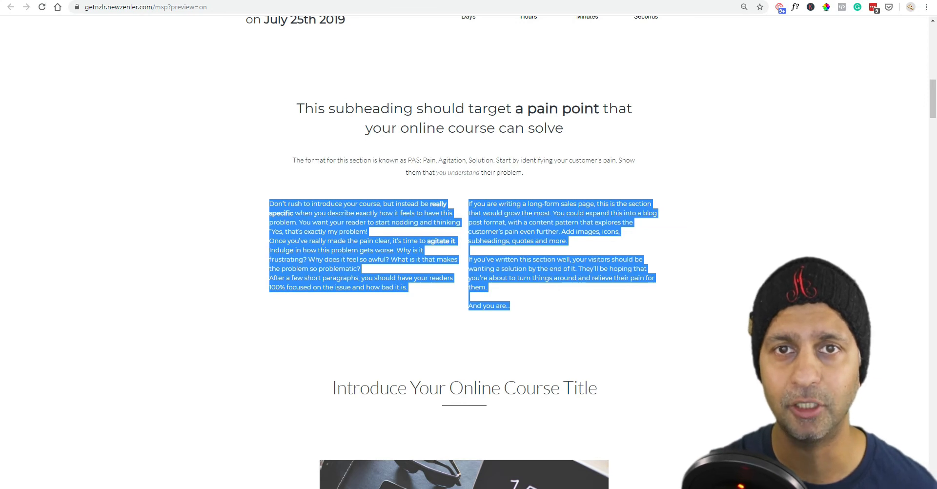
In the New Zenler editor, set the pain-point section to hide on Mobile.
key("ctrl+shift+Tab")
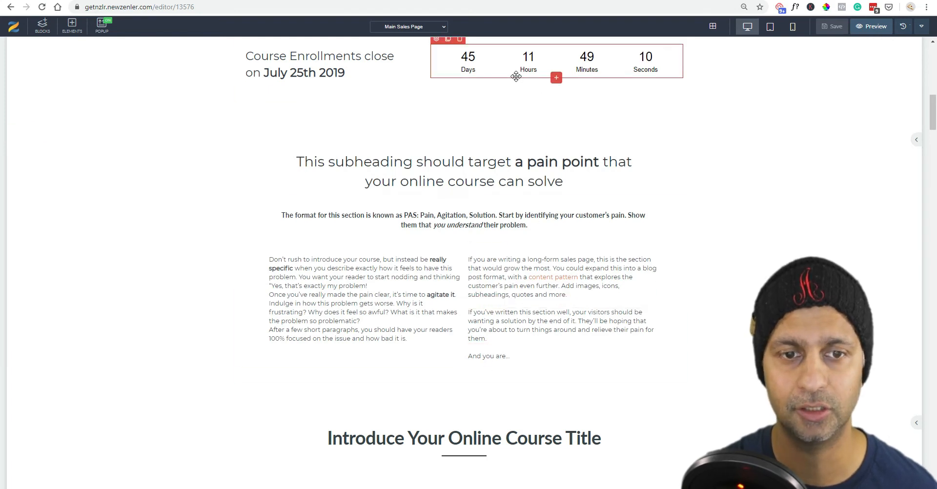
left_click(431, 160)
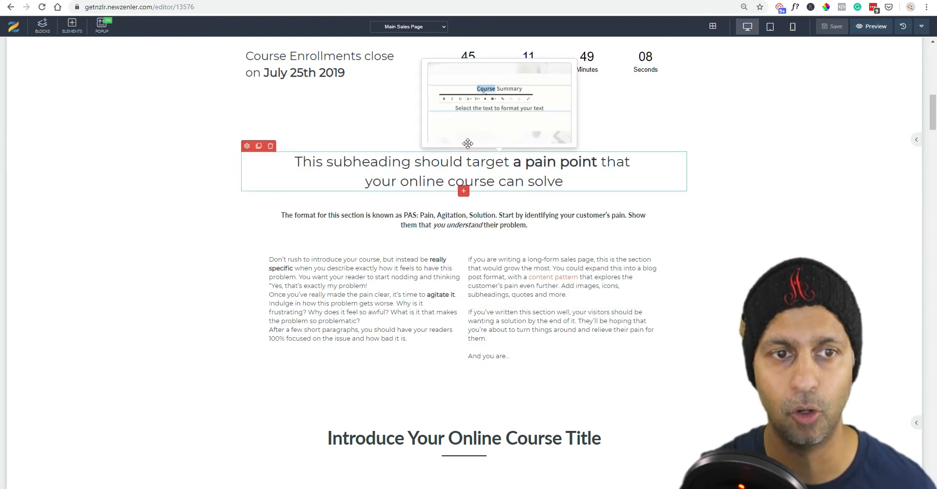
left_click(337, 248)
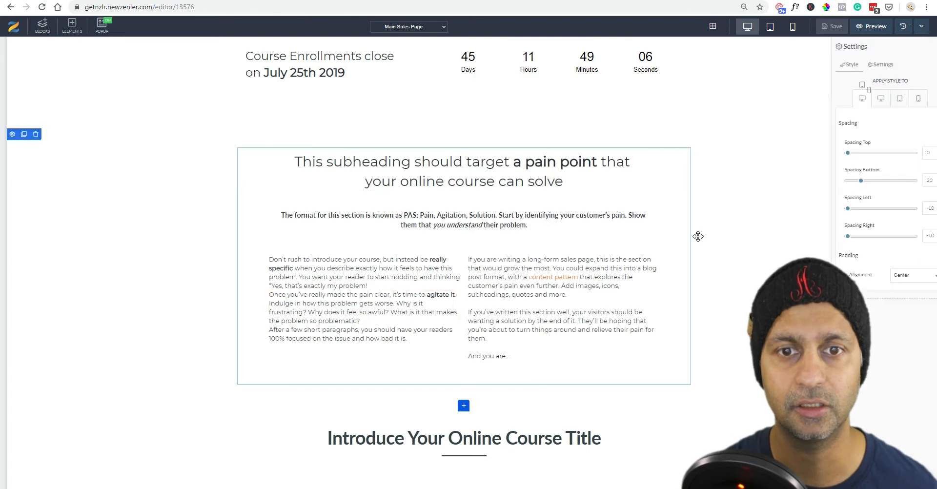
left_click(870, 64)
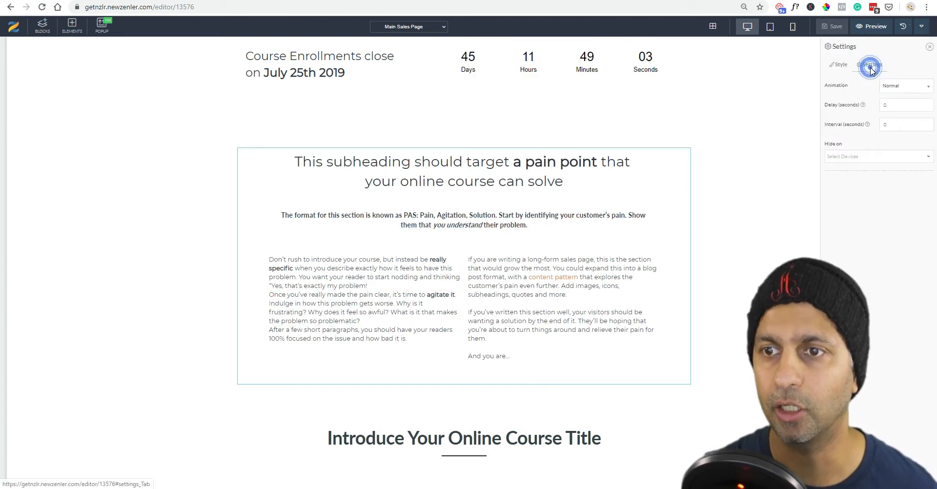
left_click(879, 157)
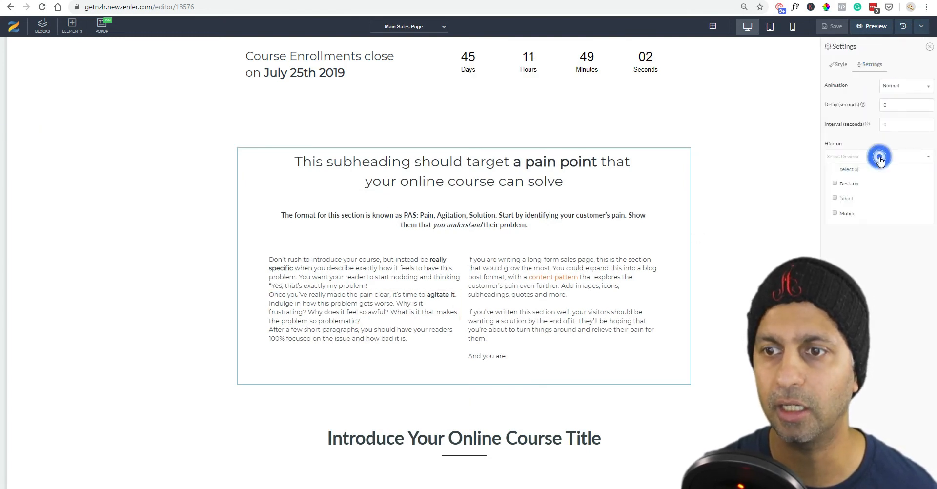
left_click(835, 213)
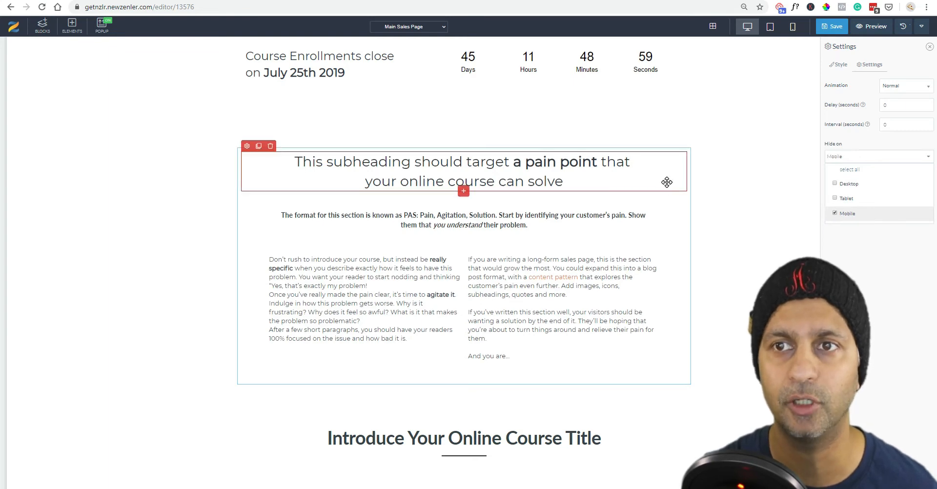
Check the mobile layout, which now skips from the countdown to the course title.
left_click(793, 26)
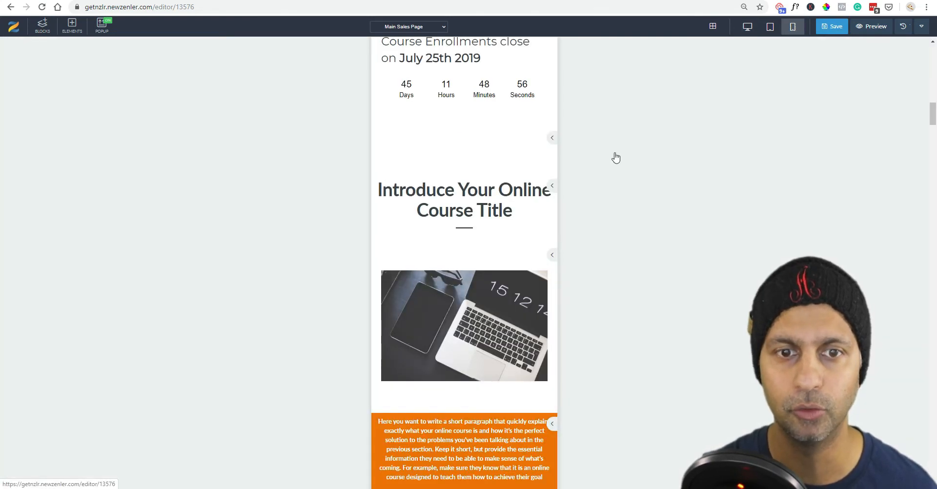
scroll(447, 313, "down", 15)
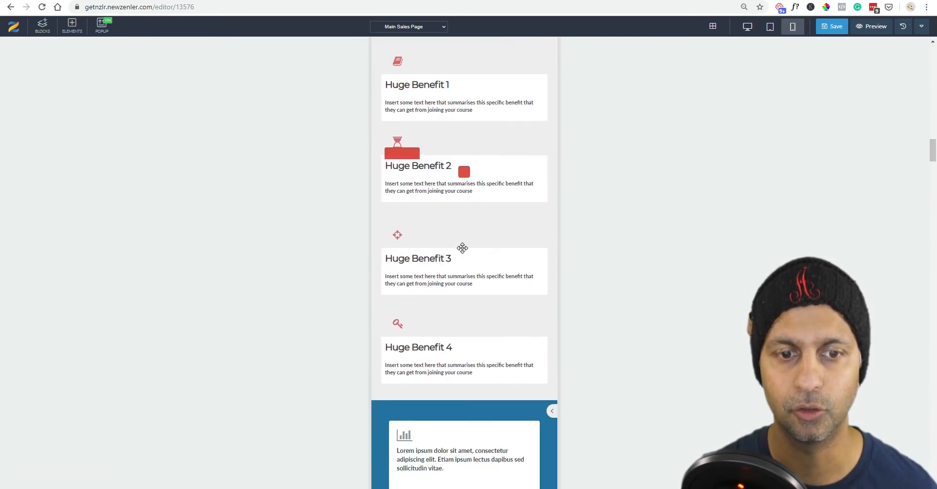
scroll(462, 248, "up", 20)
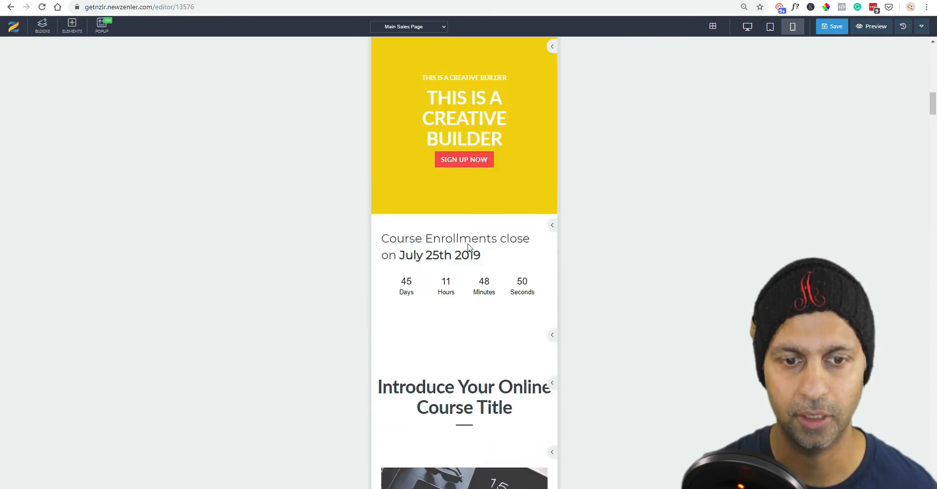
scroll(467, 247, "down", 6)
scroll(467, 248, "up", 3)
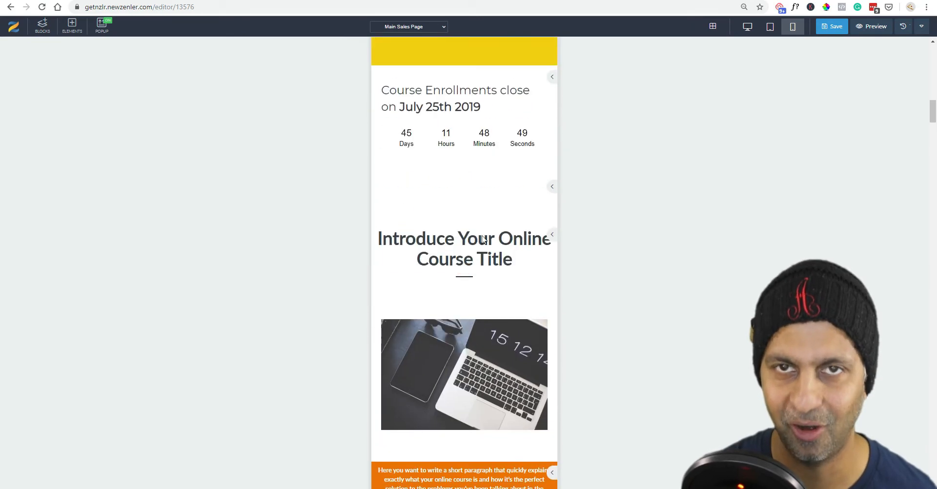
Switch the editor back to desktop layout and scroll to the top of the page.
left_click(746, 27)
scroll(485, 239, "up", 6)
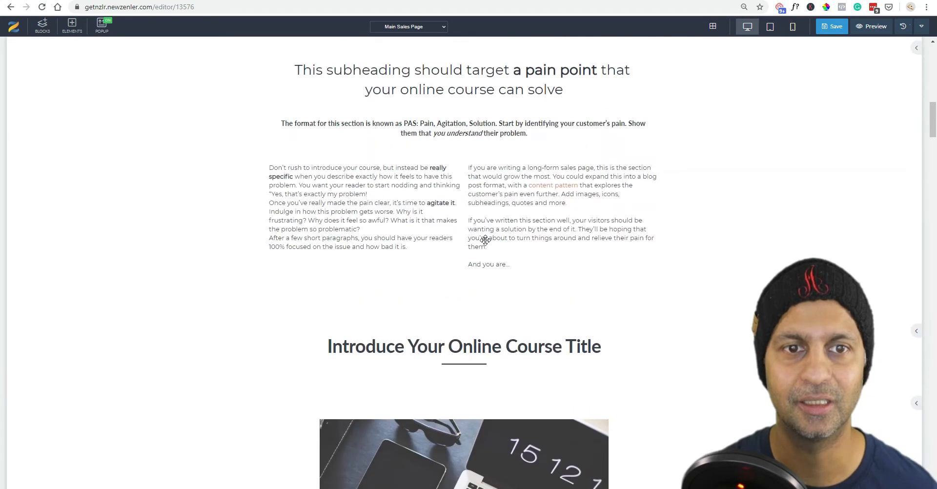
scroll(484, 239, "up", 5)
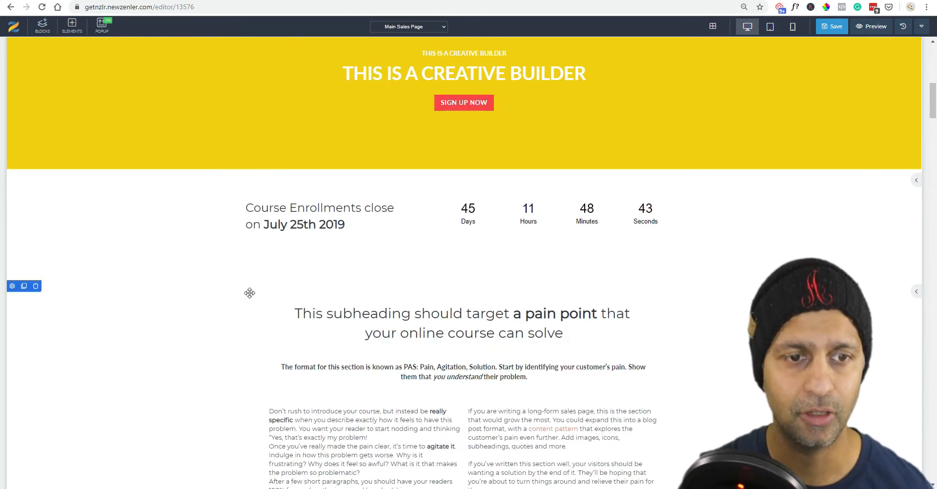
scroll(495, 266, "up", 10)
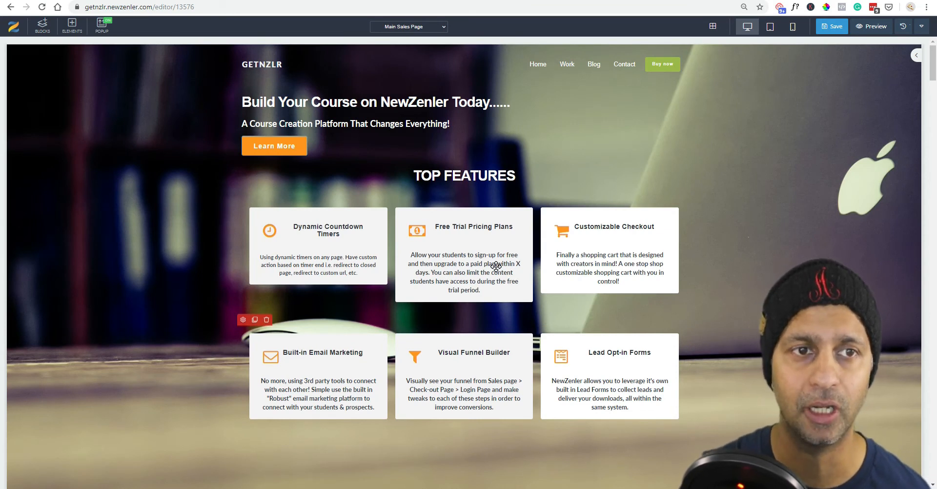
Open the Blocks library and expand the Call to action category.
left_click(42, 27)
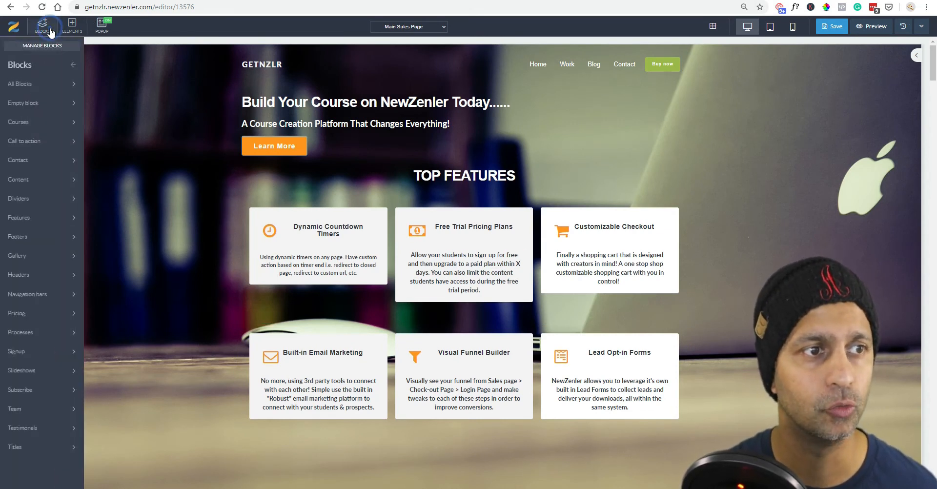
scroll(566, 283, "down", 10)
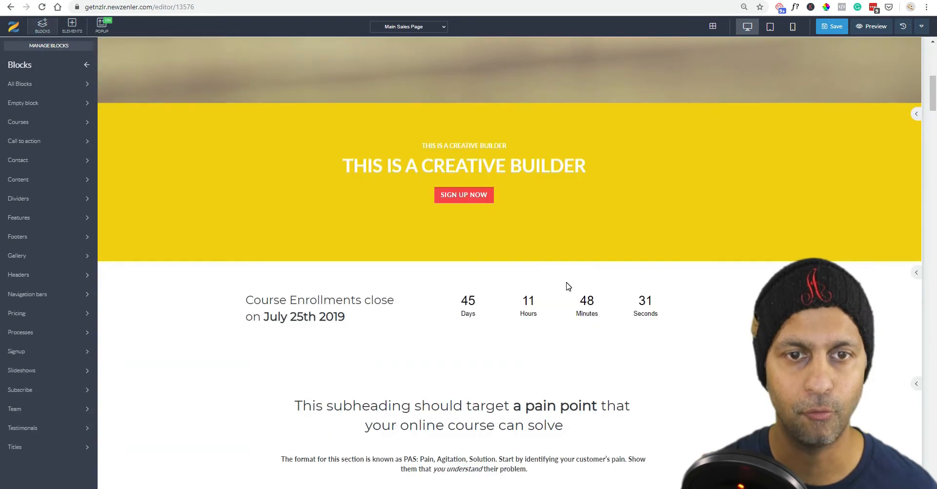
scroll(406, 149, "up", 2)
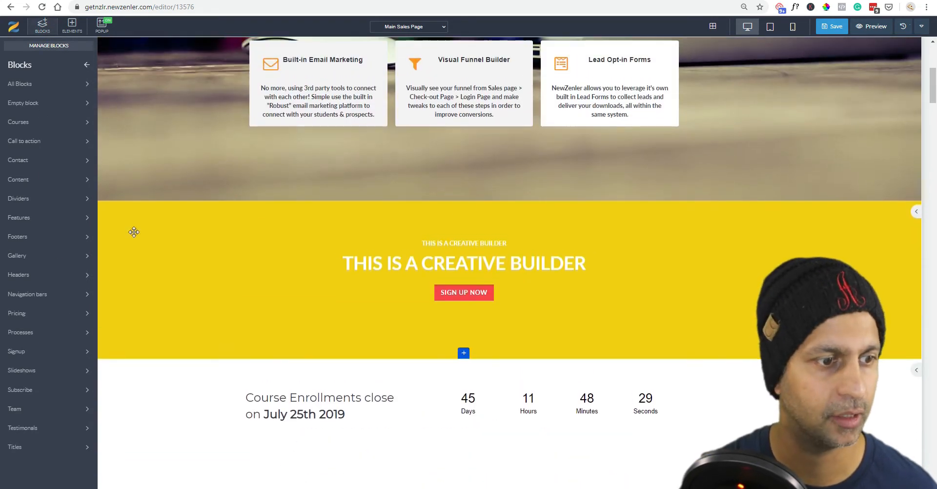
left_click(62, 258)
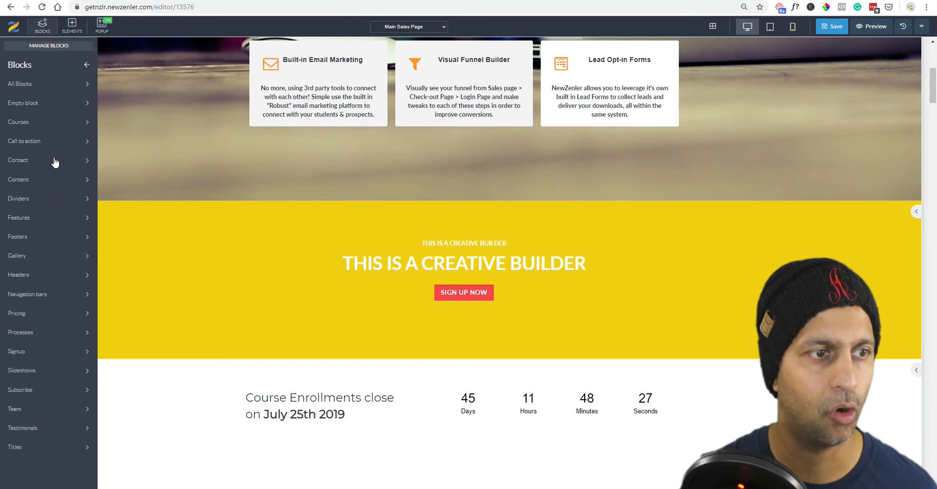
left_click(57, 113)
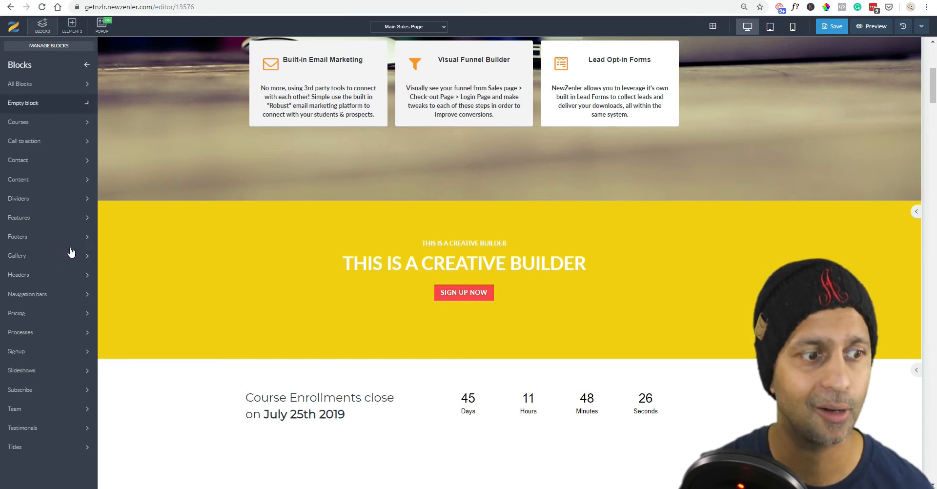
left_click(69, 274)
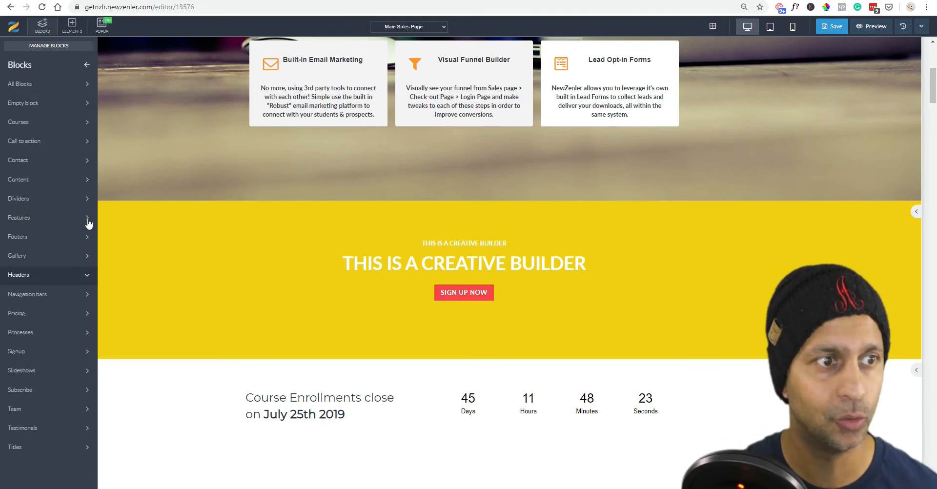
left_click(77, 141)
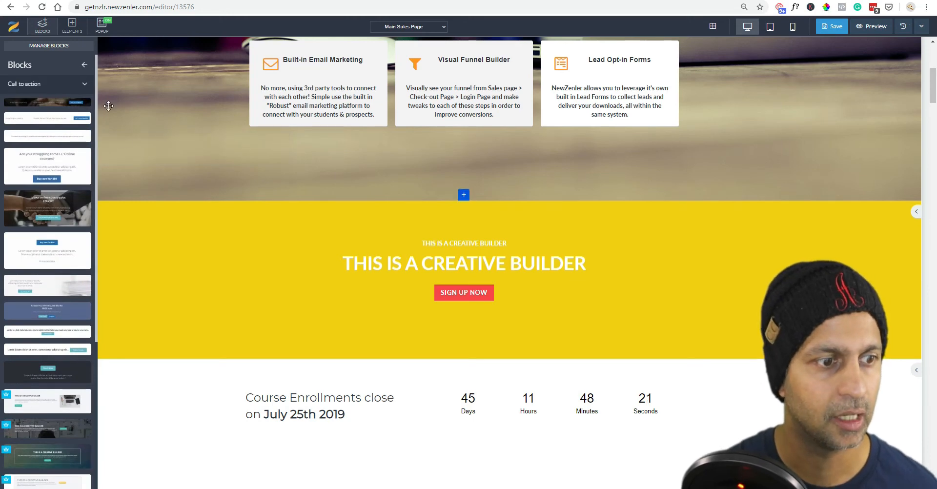
Drop a dark Call to action block above the yellow banner, keeping one "THIS IS A CREATIVE BUILDER" heading.
scroll(37, 287, "down", 3)
left_click_drag(23, 300, 491, 222)
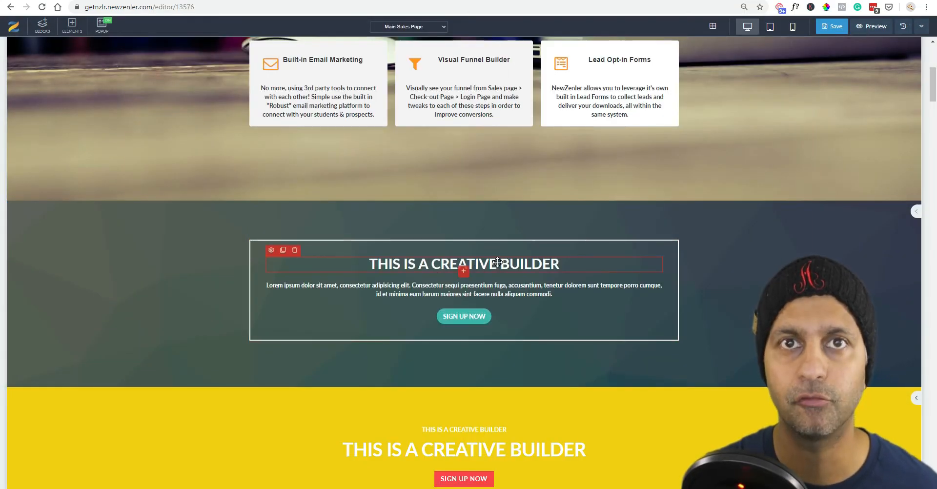
left_click(283, 250)
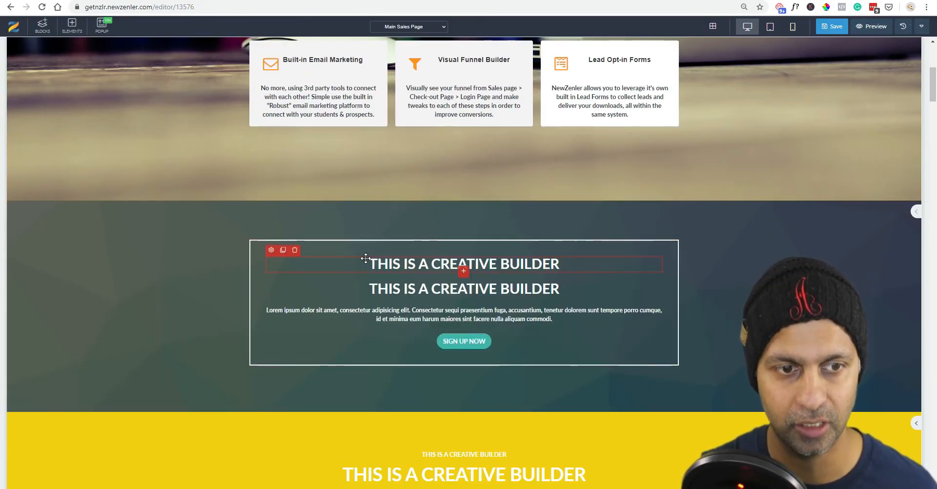
left_click(294, 249)
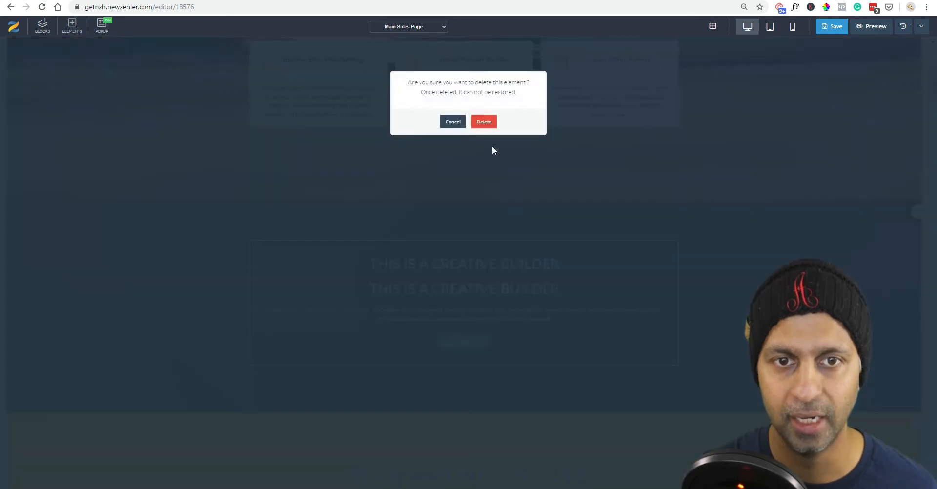
left_click(484, 122)
left_click(468, 317)
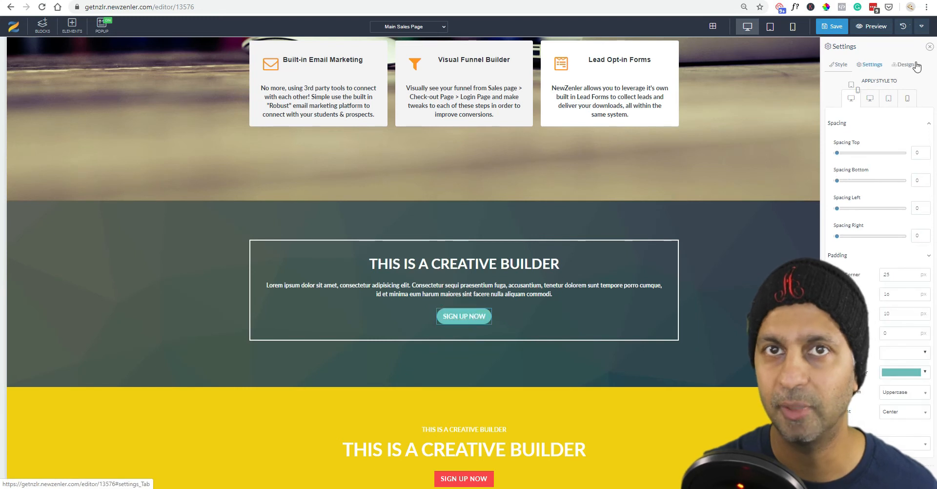
Give the SIGN UP NOW button the 3D style, a sub-text line and a right arrow icon.
left_click(907, 65)
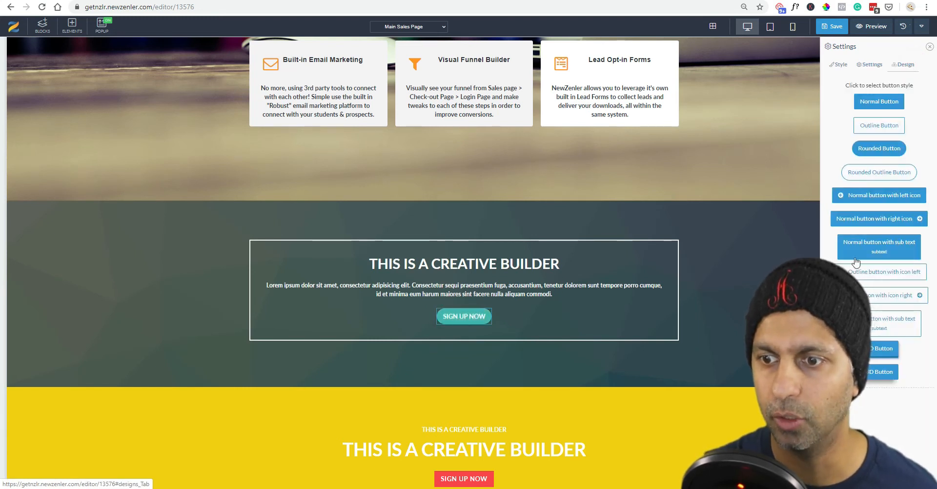
left_click(888, 371)
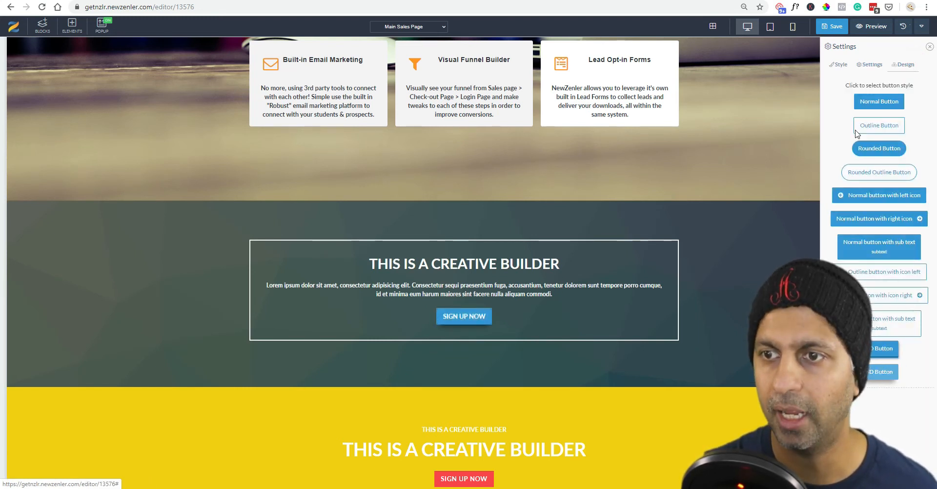
left_click(862, 249)
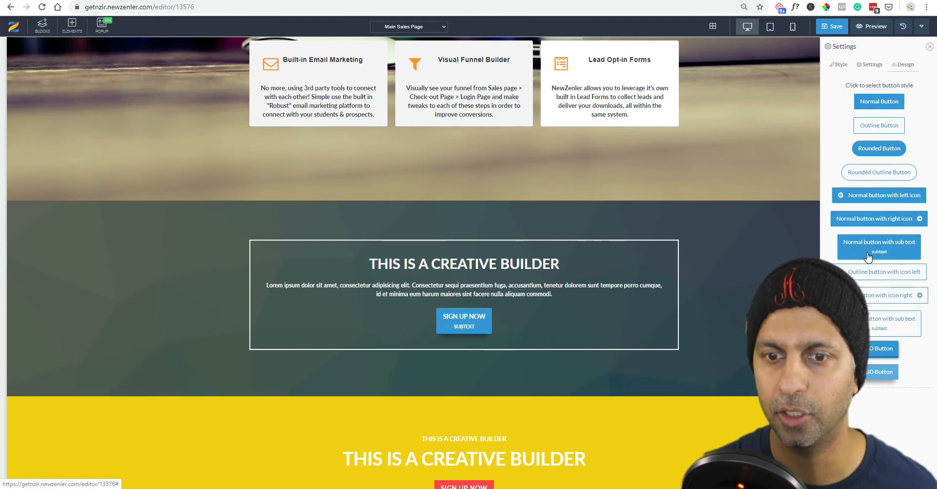
left_click(865, 226)
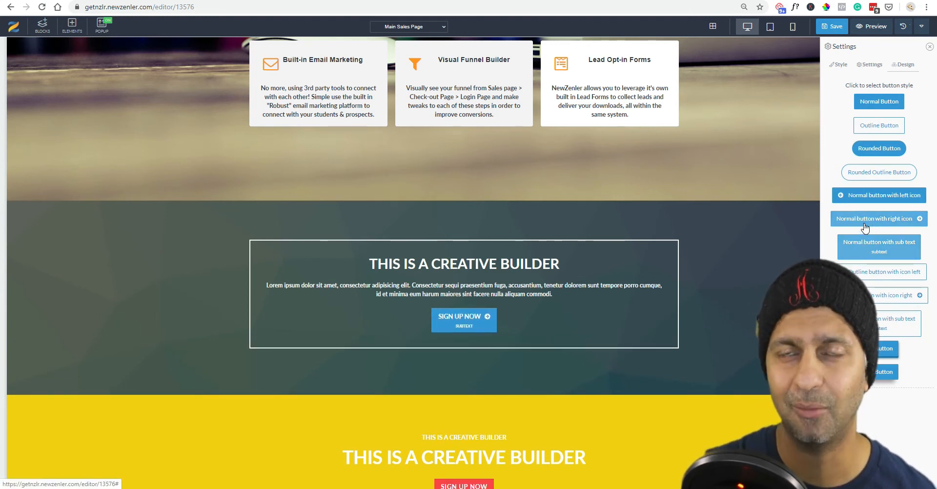
Change the SIGN UP NOW button colour from blue to orange.
left_click(873, 67)
left_click(838, 64)
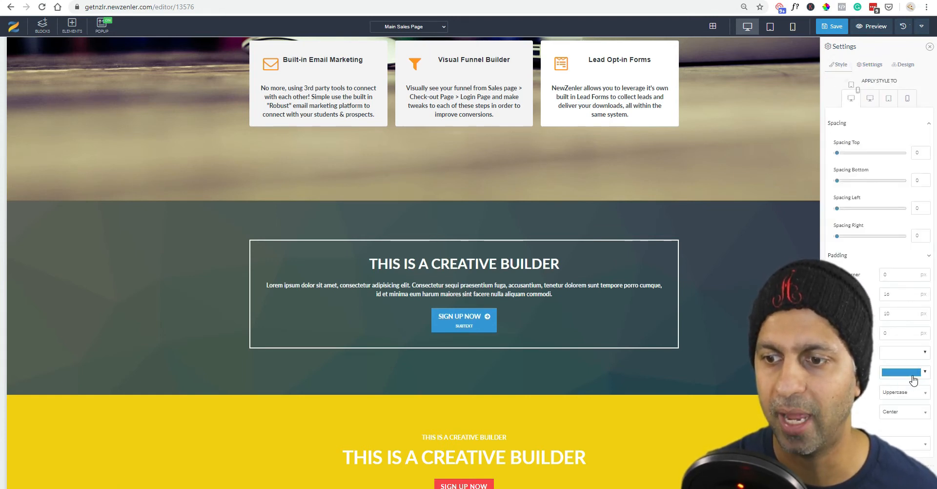
left_click(912, 375)
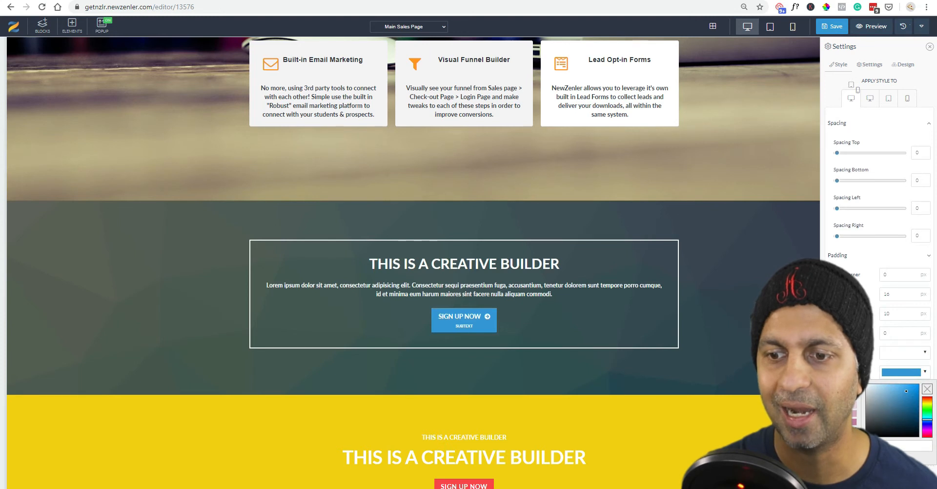
left_click(808, 396)
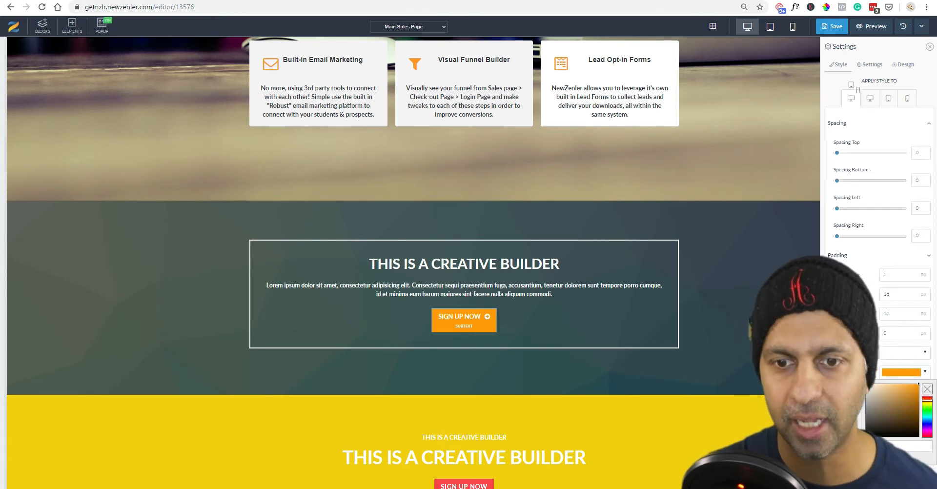
left_click(763, 268)
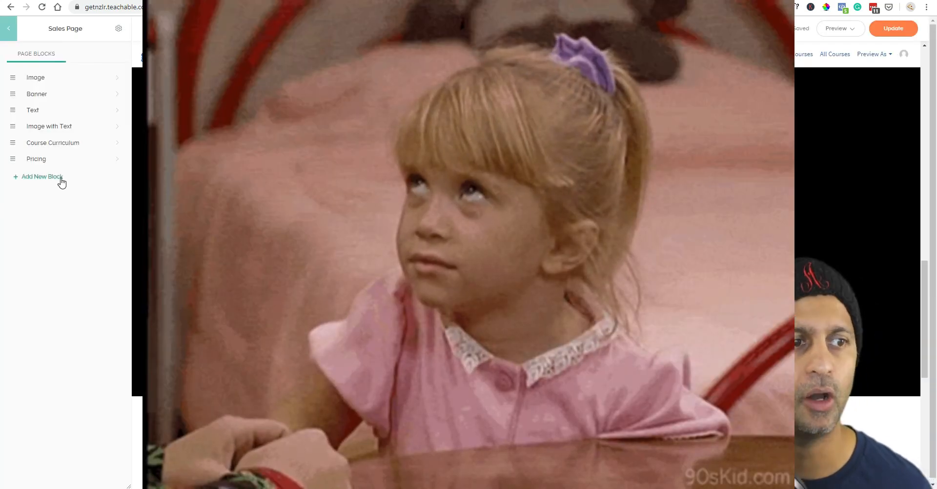
Open the Add New Block list in the Sales Page editor sidebar.
left_click(60, 179)
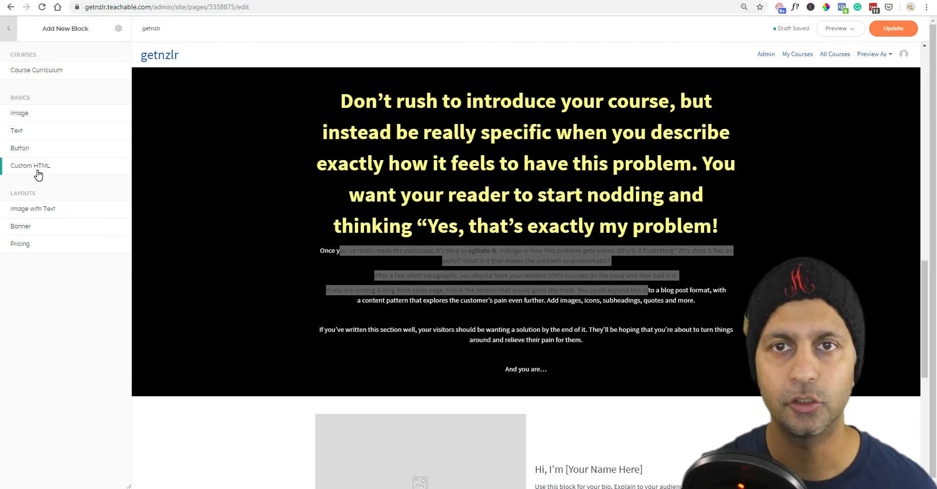
Open youtube.com in a new tab and start the Google E-A-T guidelines Q&A video, pausing the ad.
key("ctrl+t")
type("youtube.com")
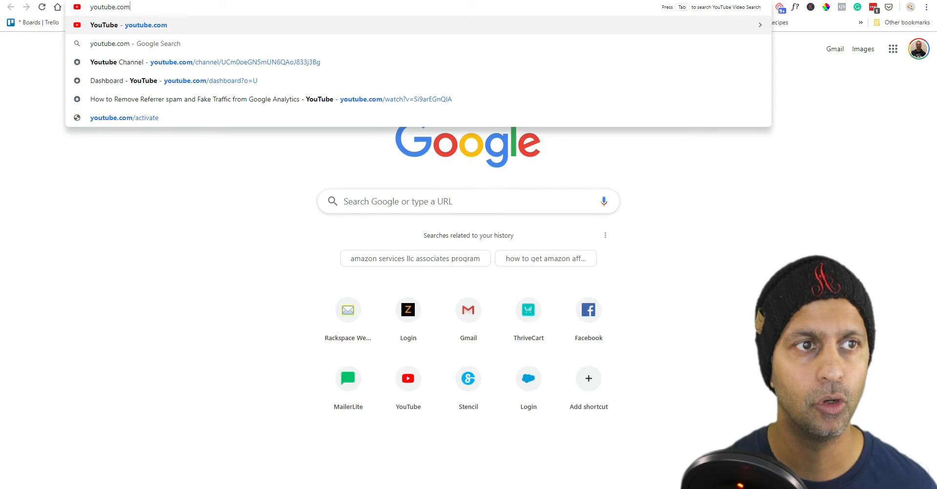
key("Return")
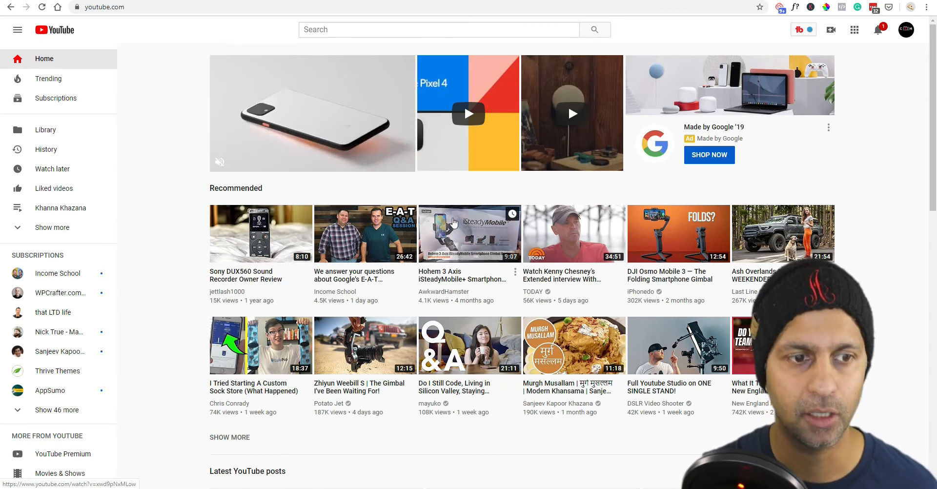
scroll(370, 274, "down", 3)
left_click(377, 277)
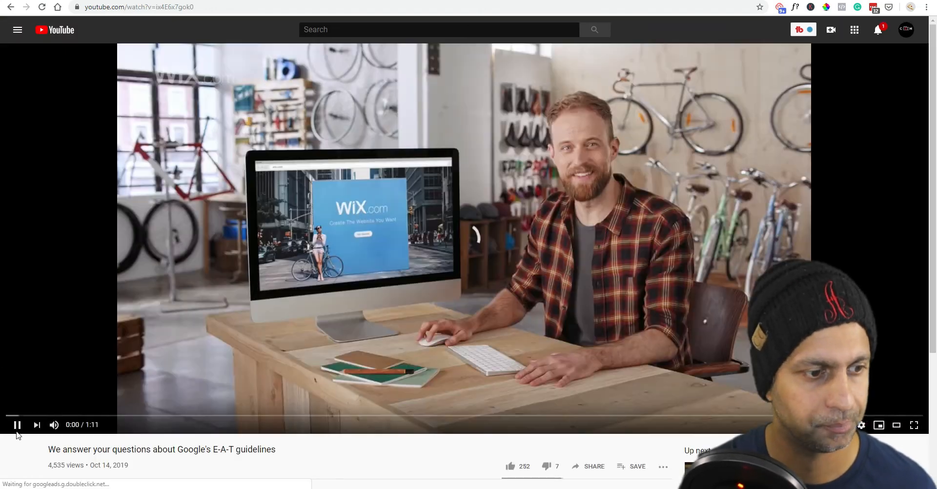
left_click(15, 430)
Copy the video's iframe embed code from its Share > Embed options.
scroll(650, 360, "down", 3)
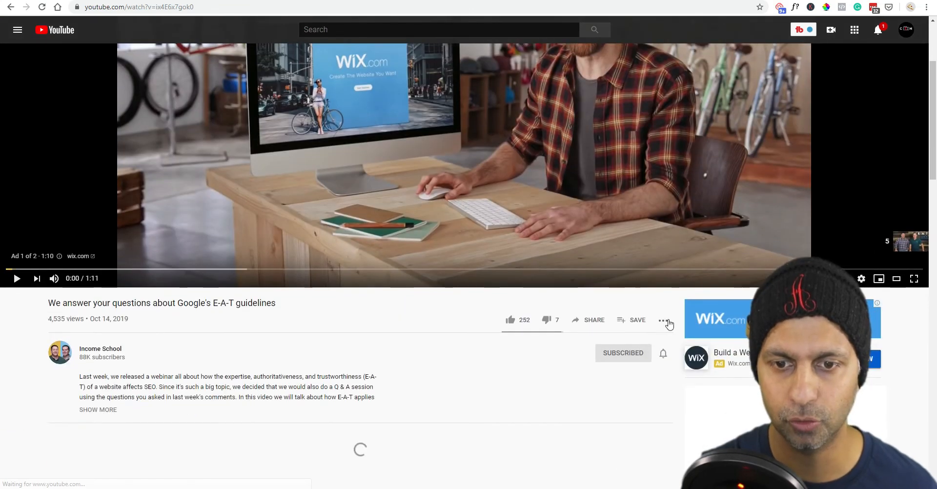
left_click(590, 320)
left_click(371, 239)
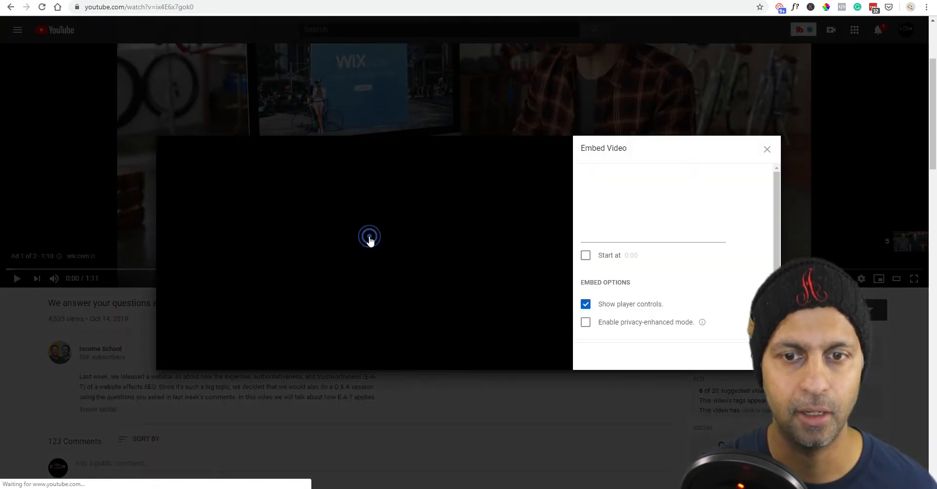
left_click(625, 232)
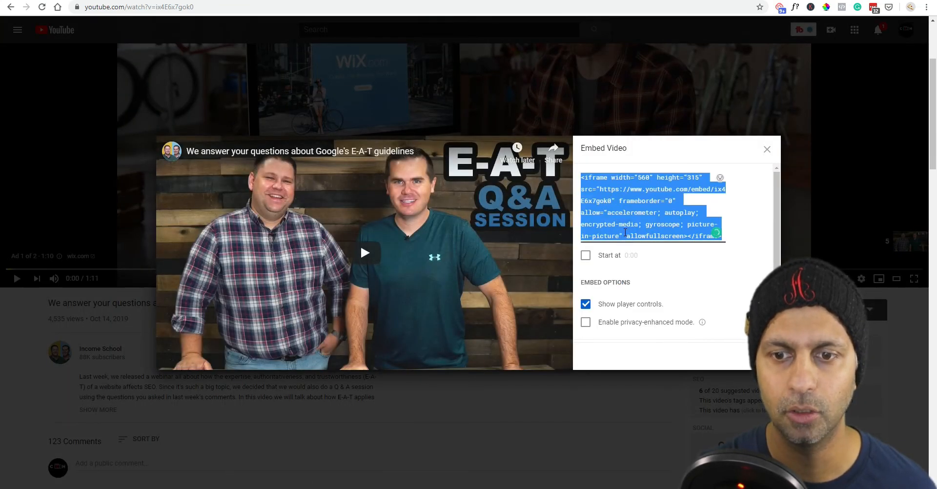
left_click(766, 150)
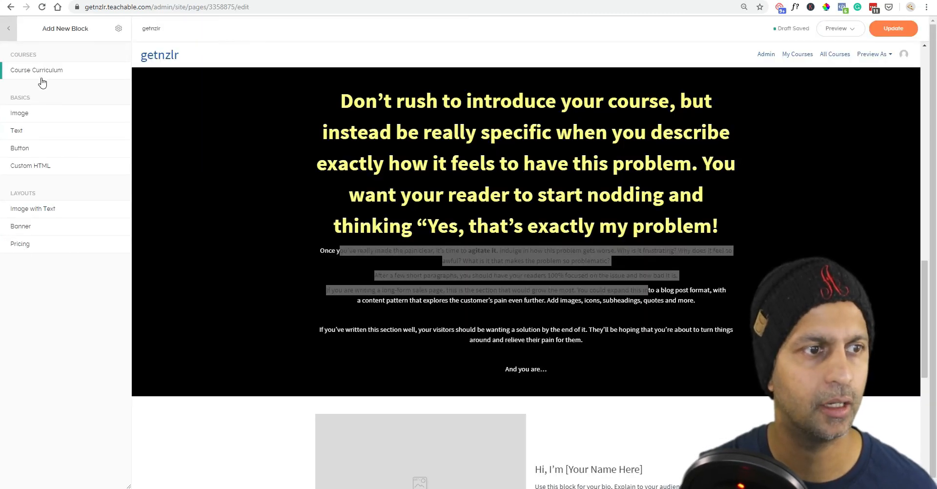
Add a Custom HTML block, paste the YouTube embed code, and put '<centrr>' before it.
left_click(35, 173)
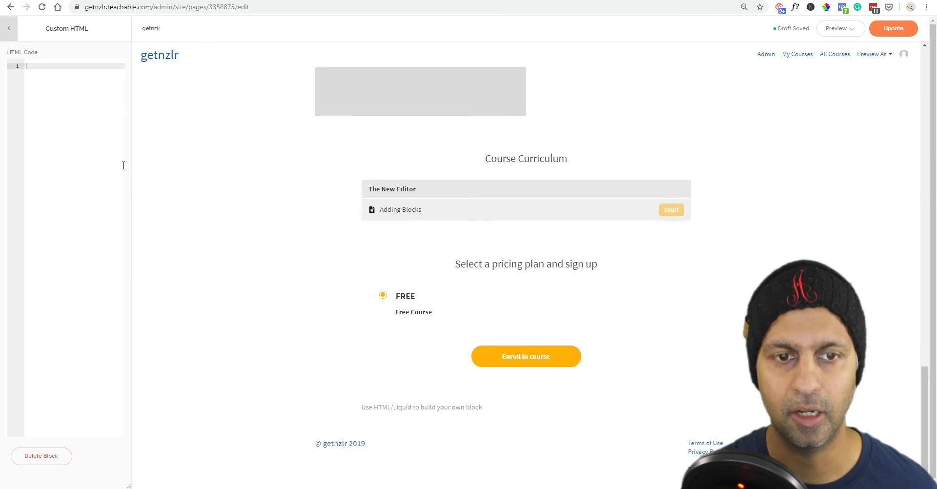
left_click(113, 120)
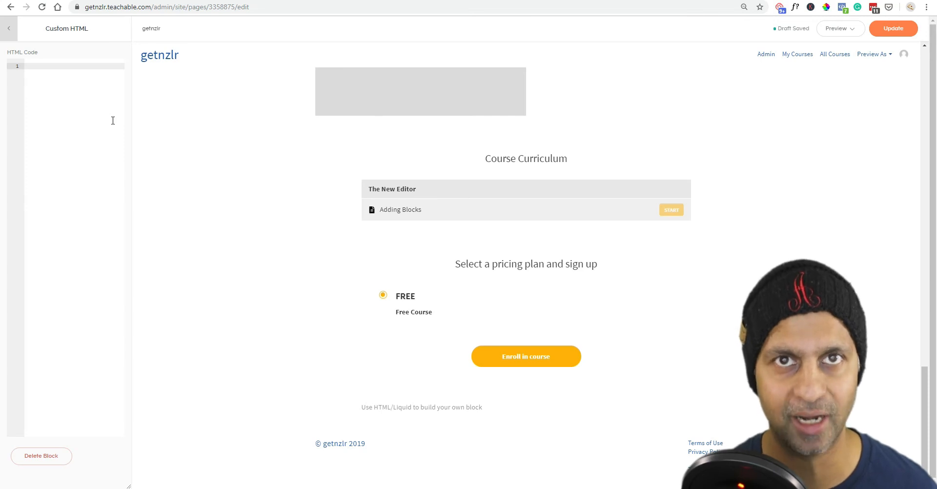
key("ctrl+v")
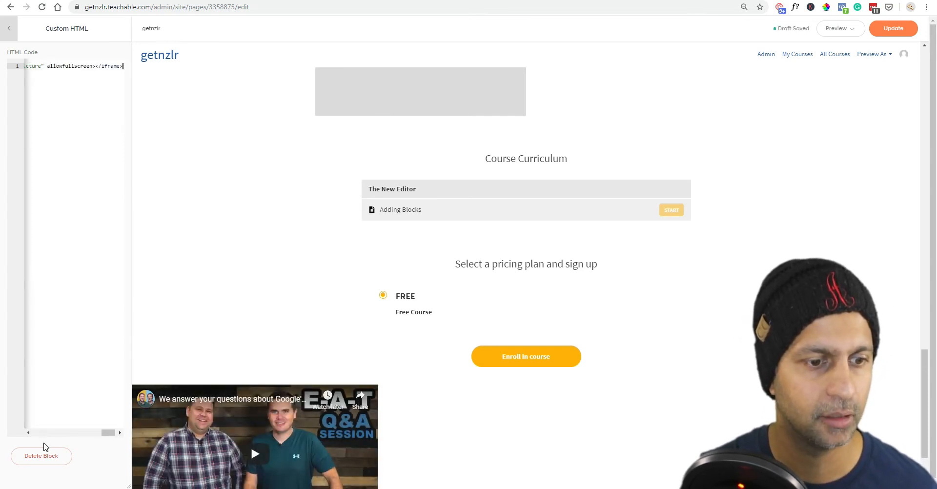
scroll(456, 320, "down", 2)
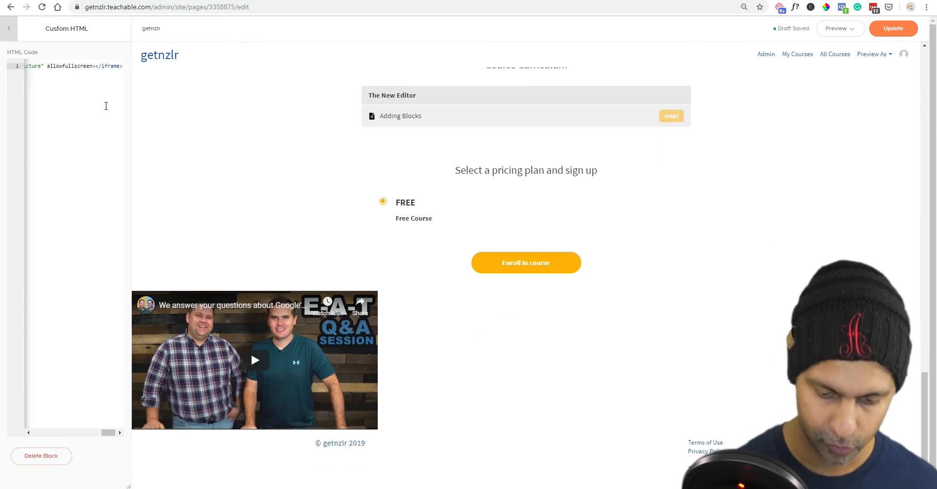
key("Home")
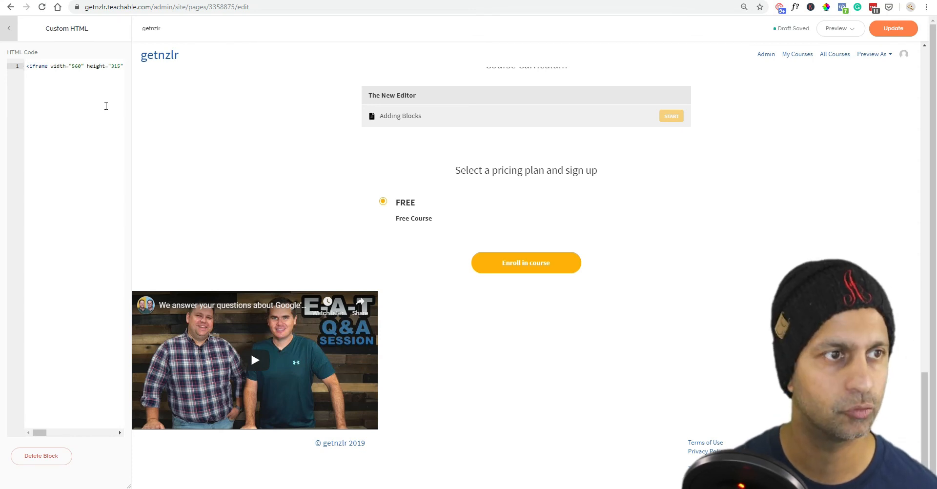
type("<centr")
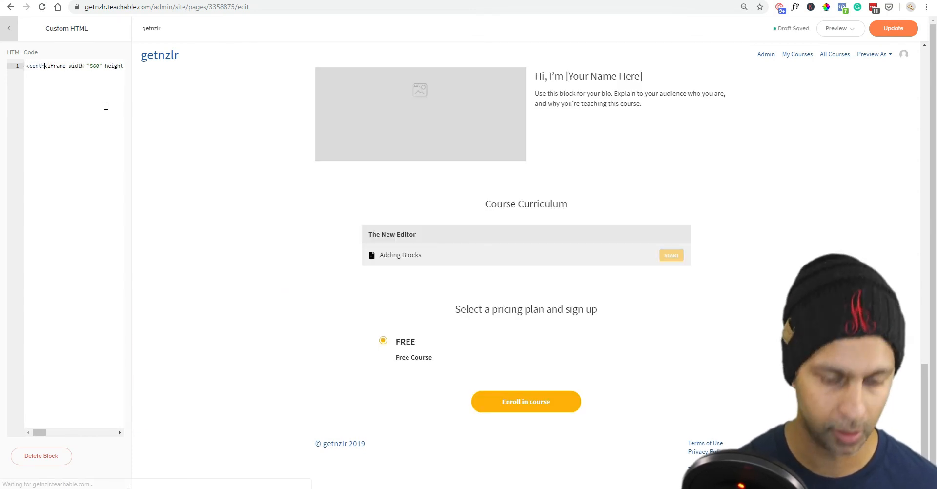
type("r>")
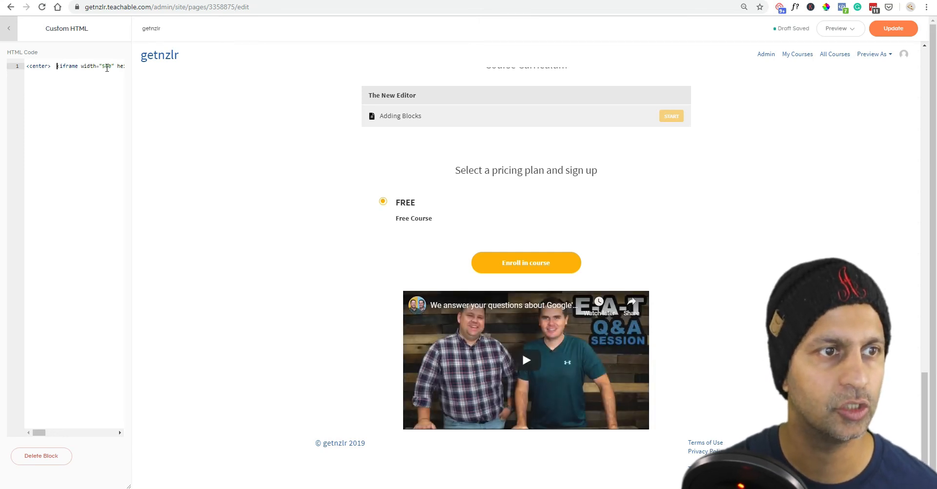
Change the embedded video's size to 760 wide by 515 tall.
left_click(103, 66)
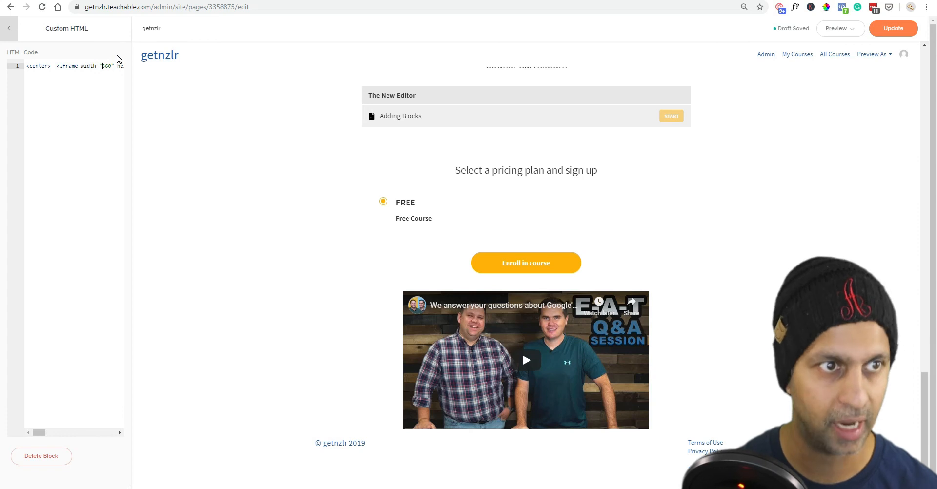
key("Delete")
type("7")
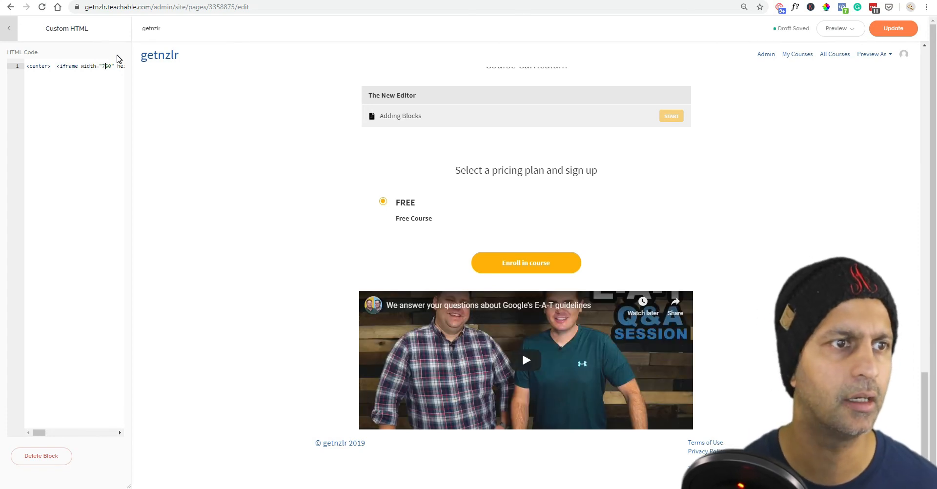
key("Right")
key("Right")
key("Right")
key("Right")
key("Right")
key("Right")
key("Right")
key("Right")
key("Right")
key("Right")
key("Right")
key("Right")
key("Right")
key("Right")
key("Right")
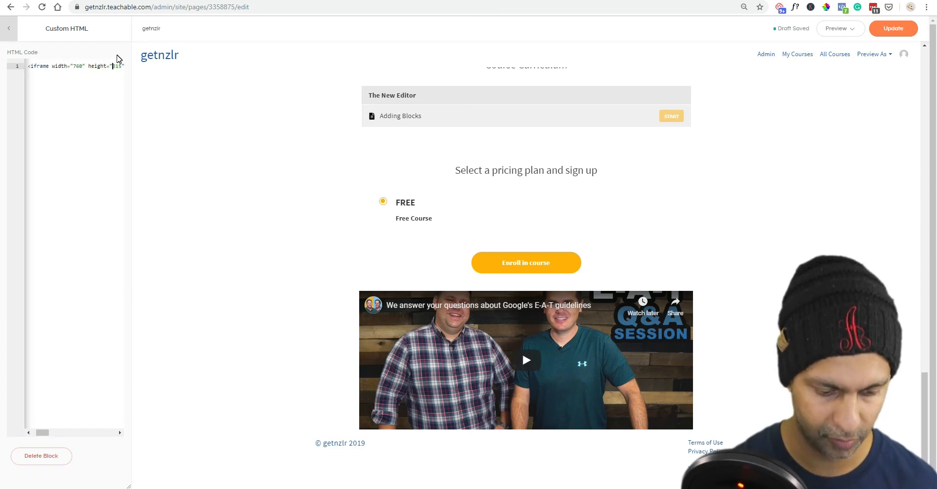
key("Delete")
type("5")
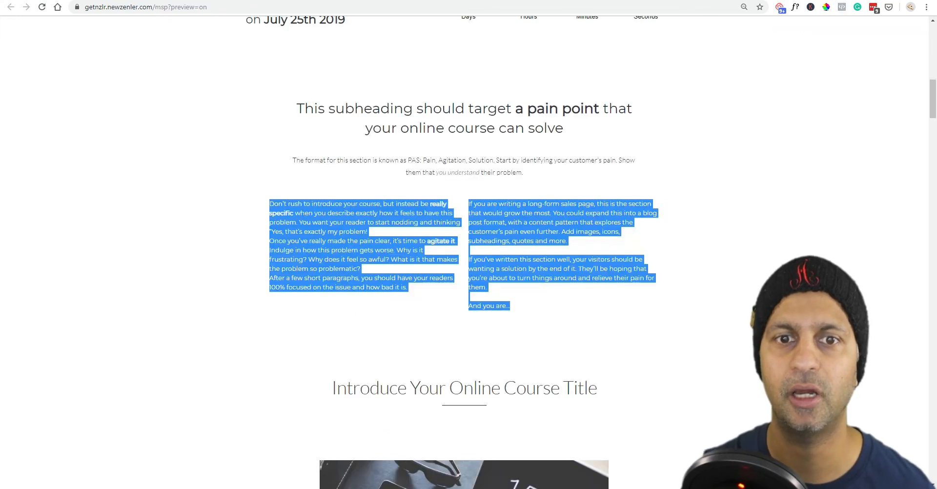
View the NewZenler page's source code and select all of it.
scroll(468, 244, "up", 6)
scroll(759, 161, "up", 10)
right_click(756, 159)
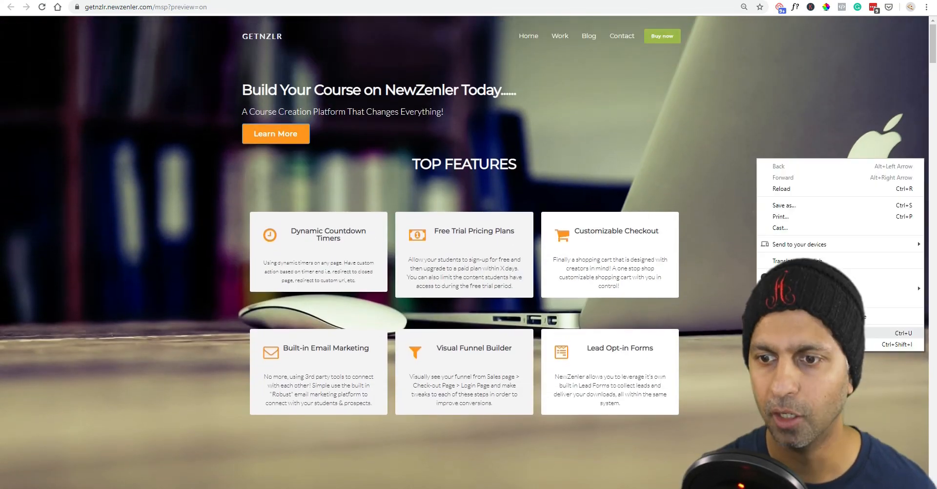
left_click(790, 334)
left_click(290, 130)
key("ctrl+a")
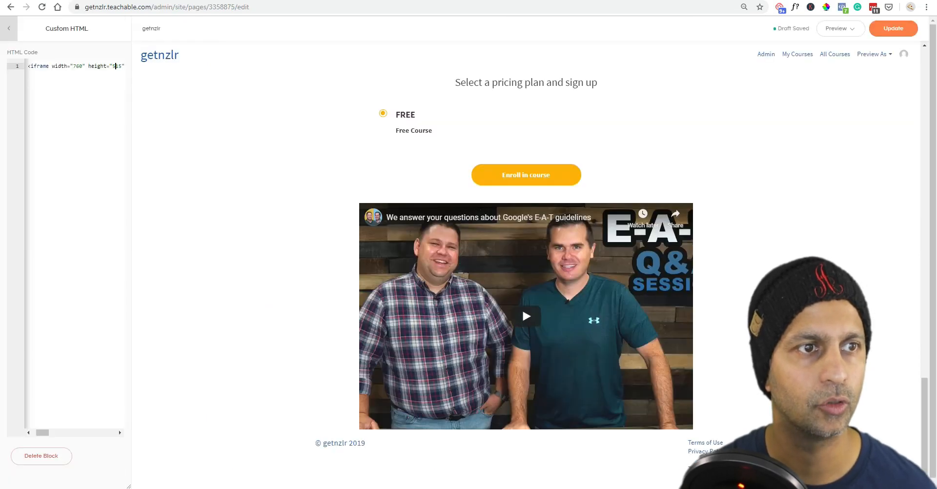
Hide the Image, Banner, Text, Image with Text, Course Curriculum and Pricing blocks.
left_click(9, 28)
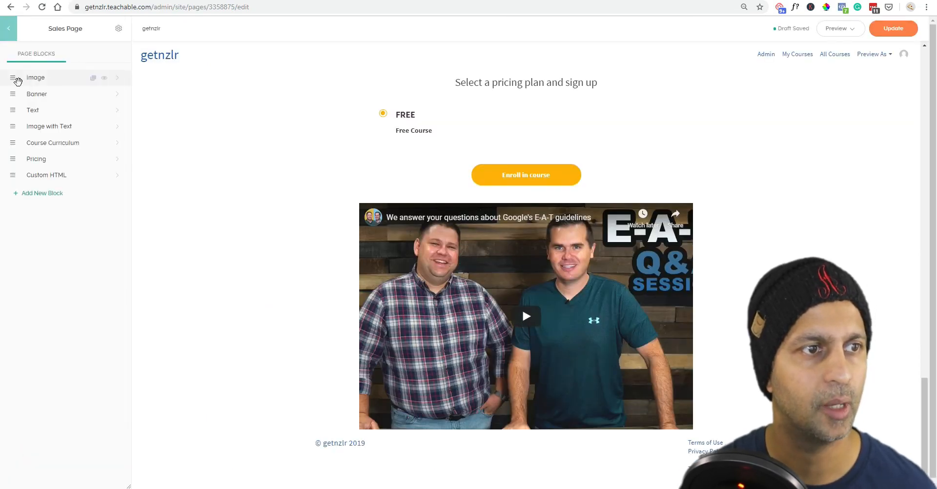
left_click(104, 78)
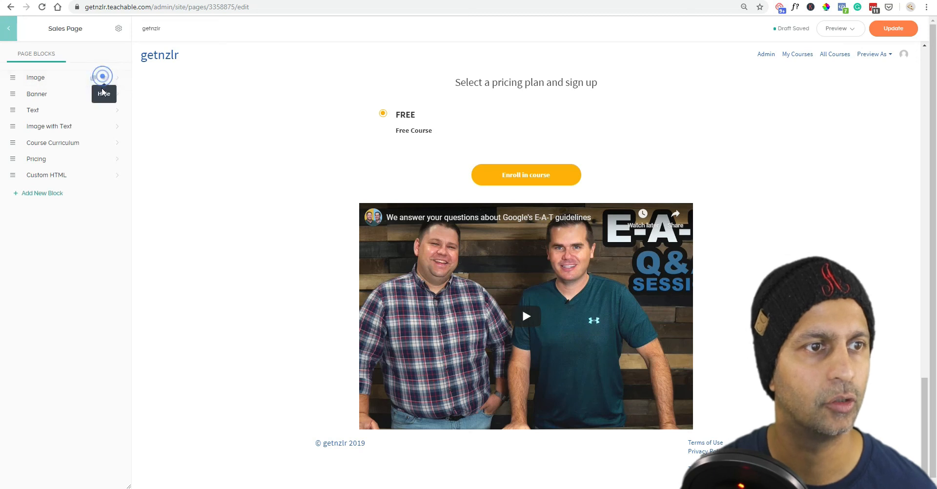
left_click(103, 97)
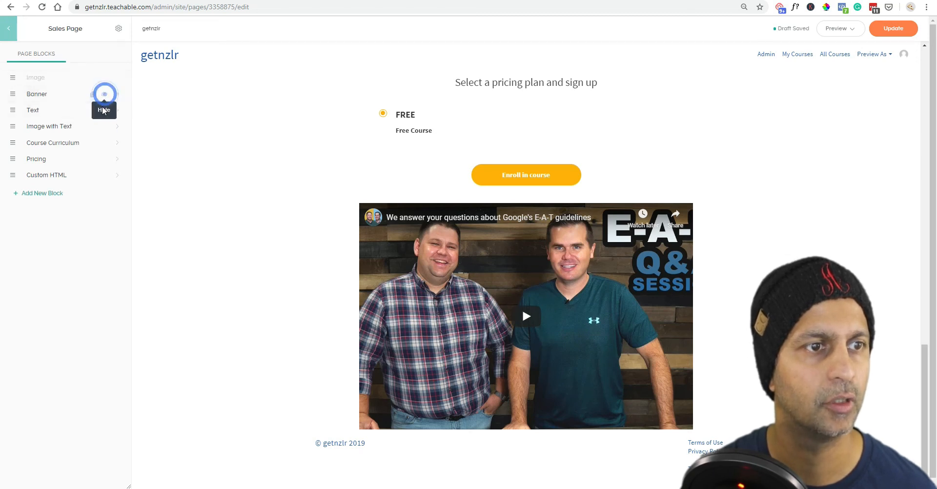
left_click(105, 110)
left_click(104, 127)
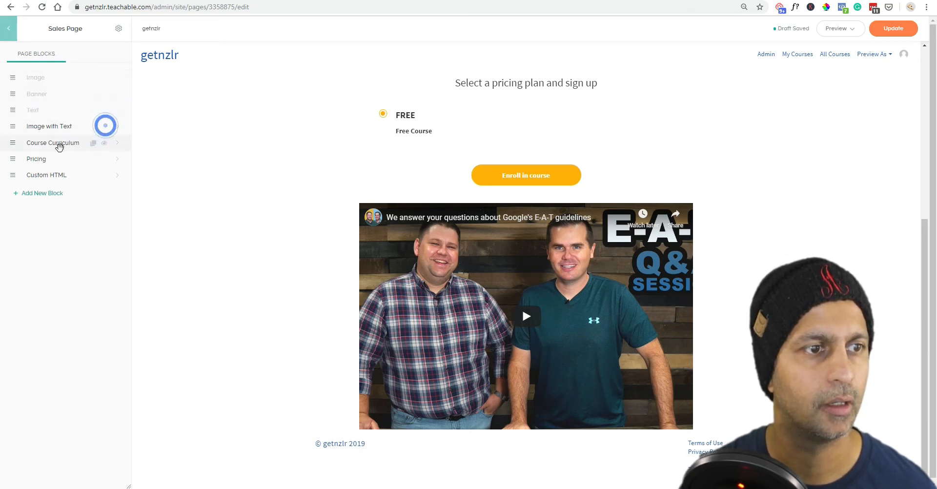
left_click(102, 143)
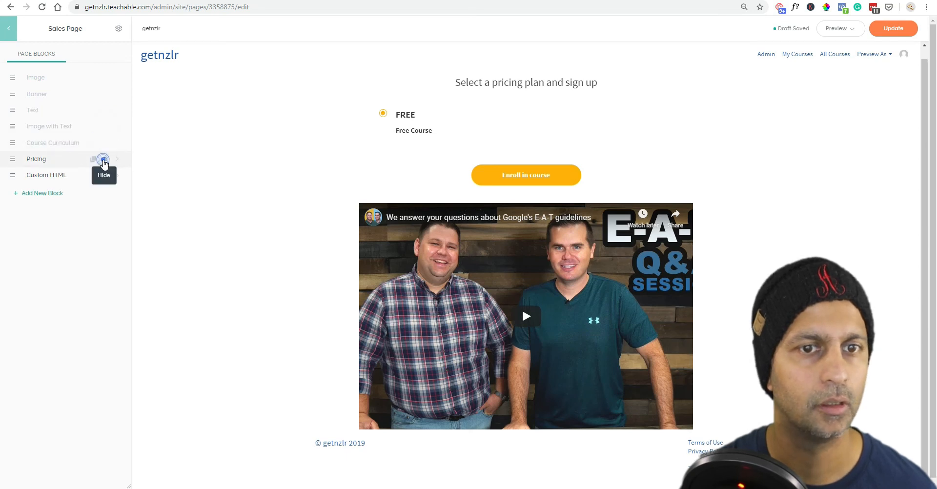
left_click(103, 159)
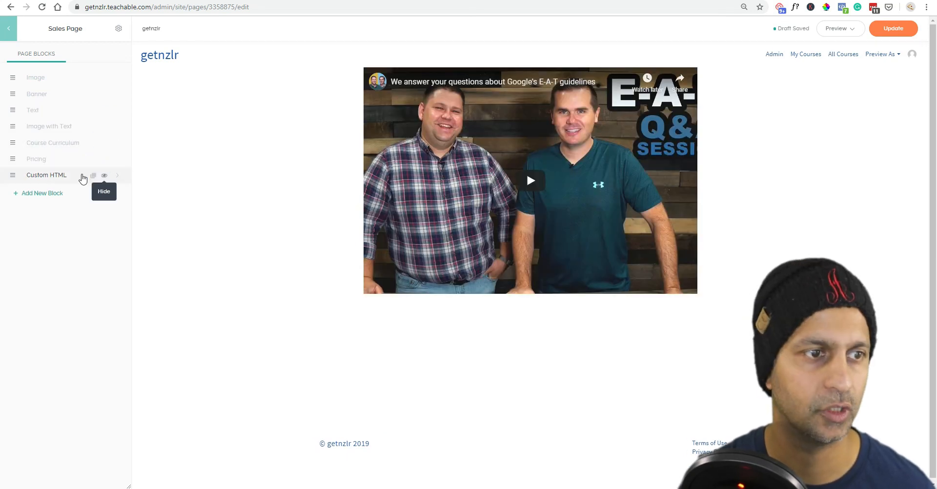
Swap the Custom HTML embed code for the NewZenler page source and scroll the rendered preview.
left_click(115, 177)
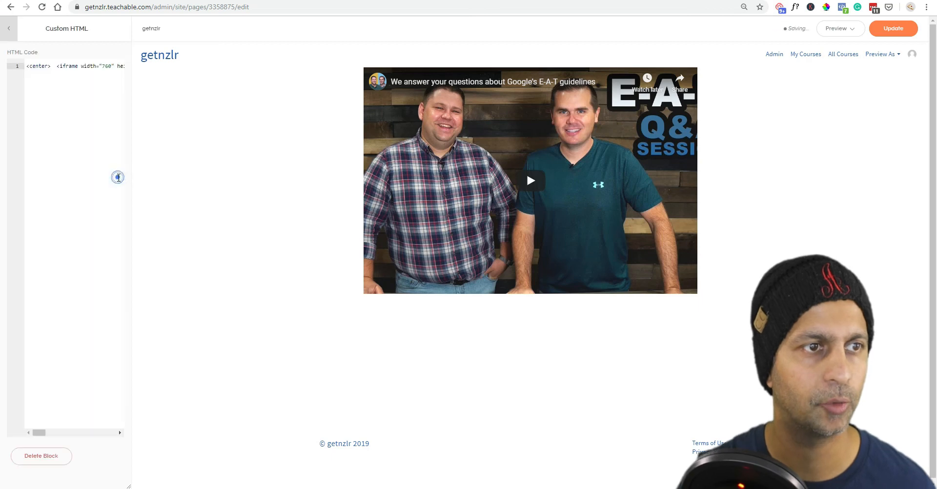
left_click(80, 127)
key("ctrl+a")
key("ctrl+v")
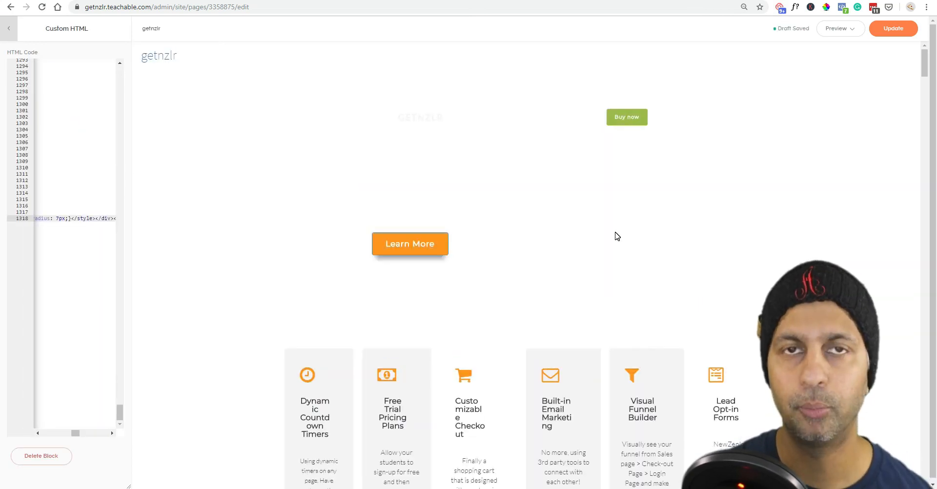
scroll(616, 236, "down", 15)
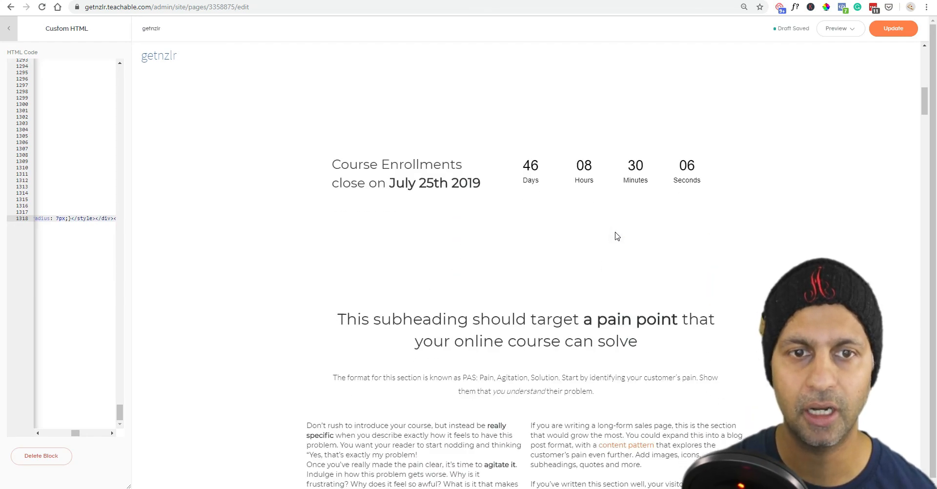
scroll(615, 233, "down", 15)
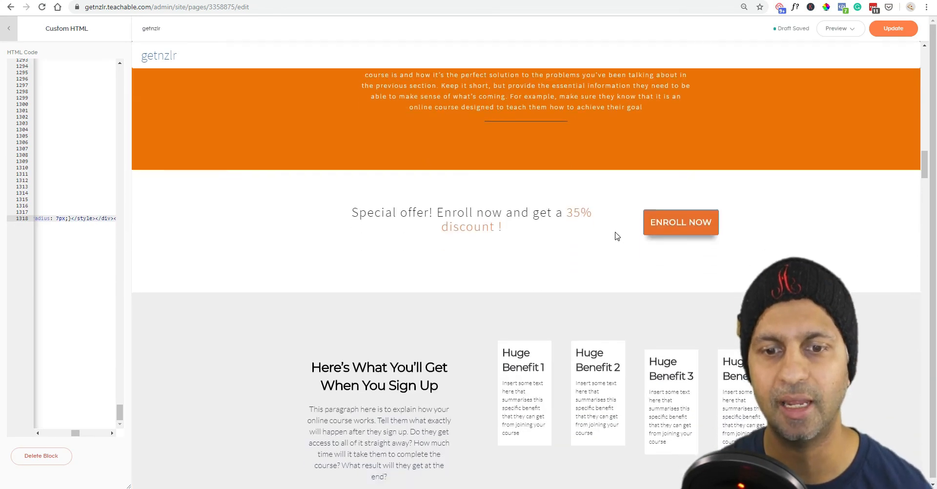
scroll(616, 236, "down", 15)
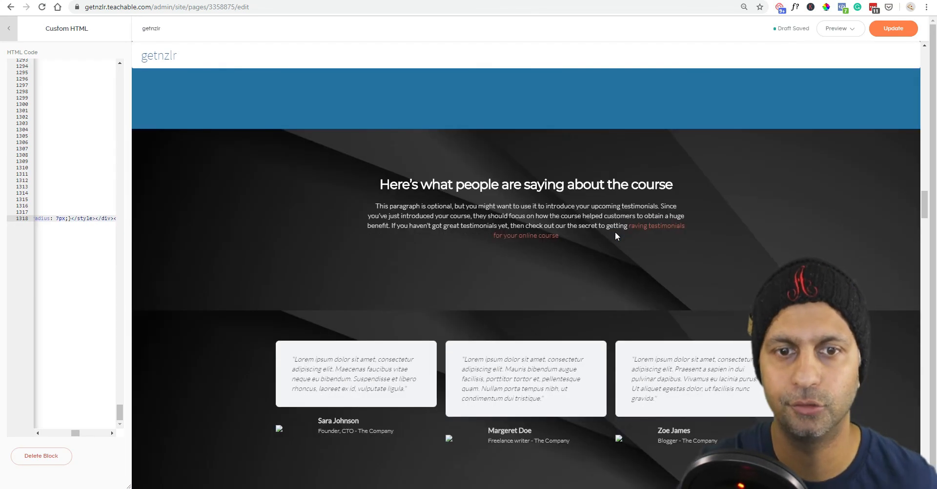
scroll(616, 236, "down", 15)
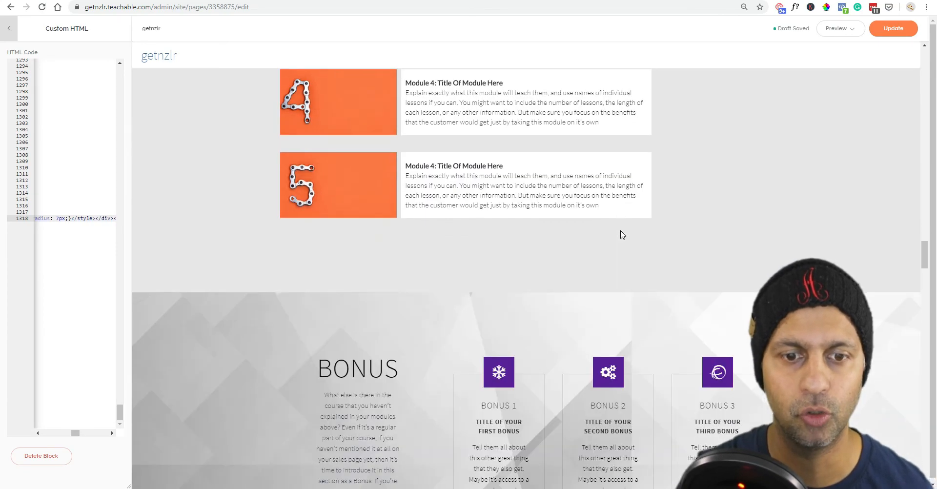
scroll(623, 234, "down", 15)
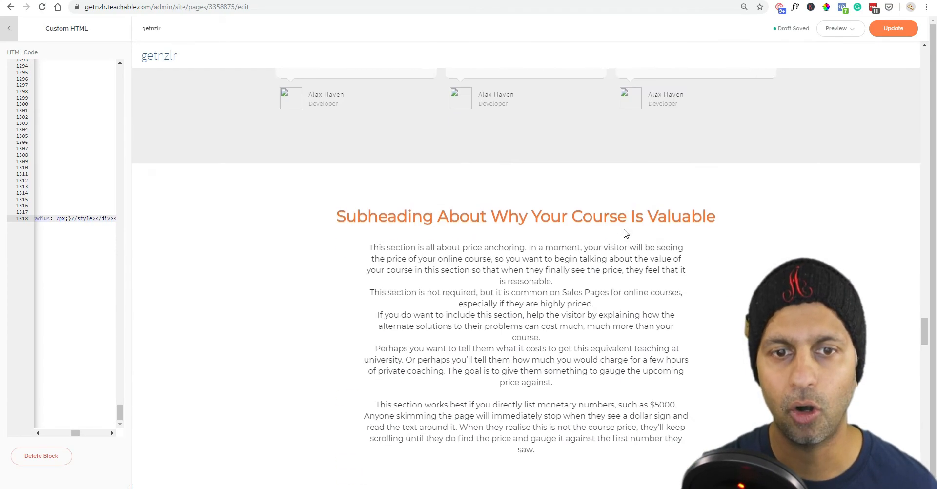
scroll(675, 154, "down", 6)
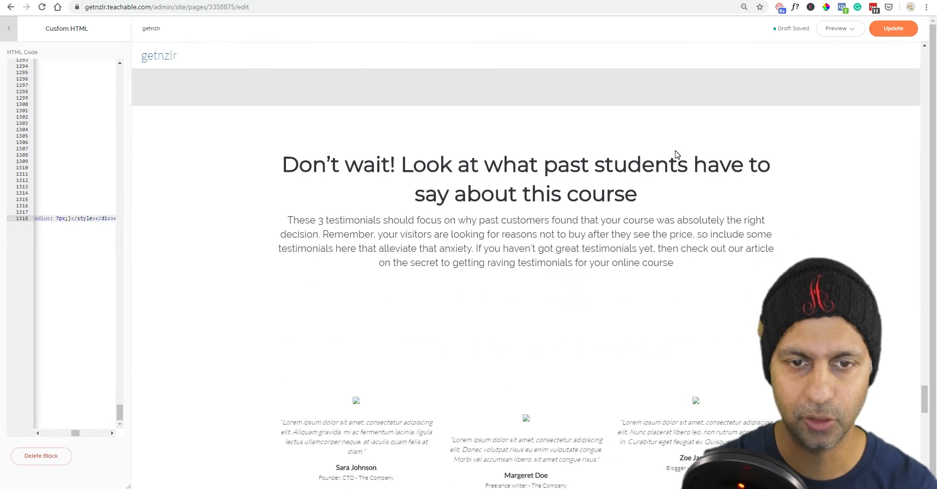
scroll(676, 155, "down", 12)
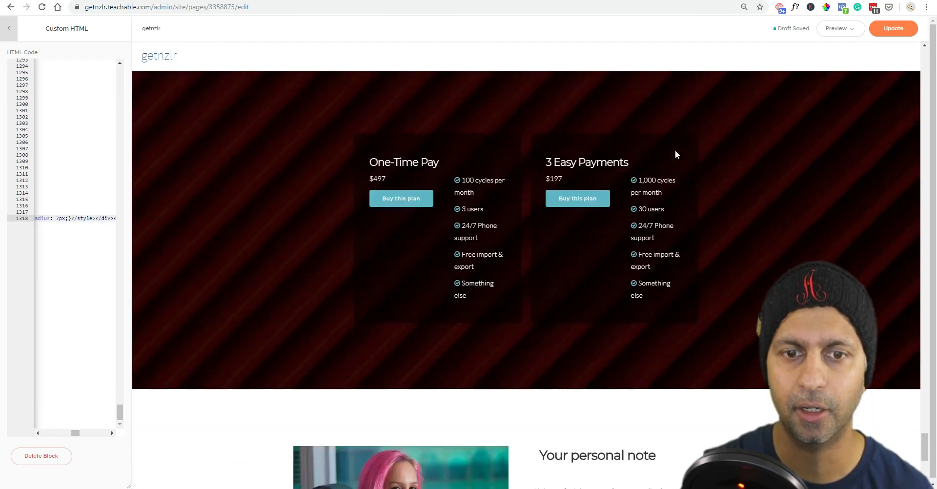
scroll(677, 154, "down", 4)
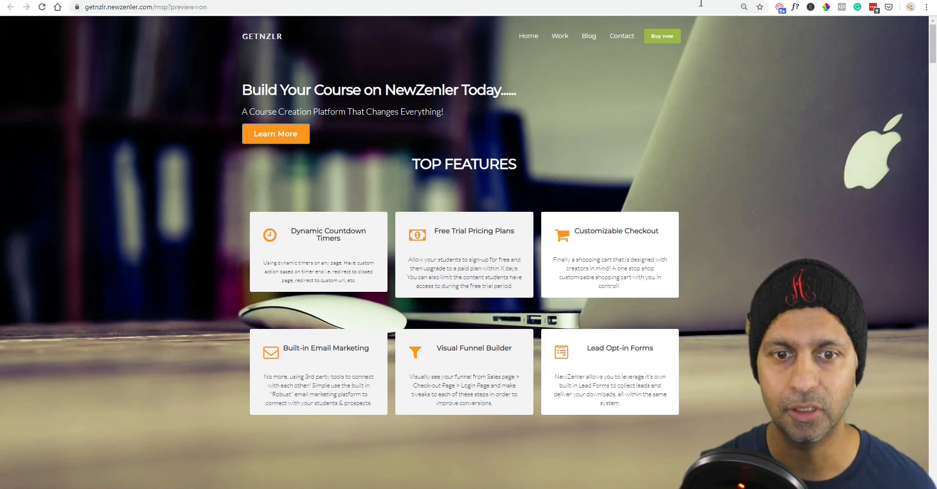
Review the NewZenler preview, then inspect the Huge Benefit 1 icon column in the Main Sales Page editor.
scroll(630, 205, "down", 20)
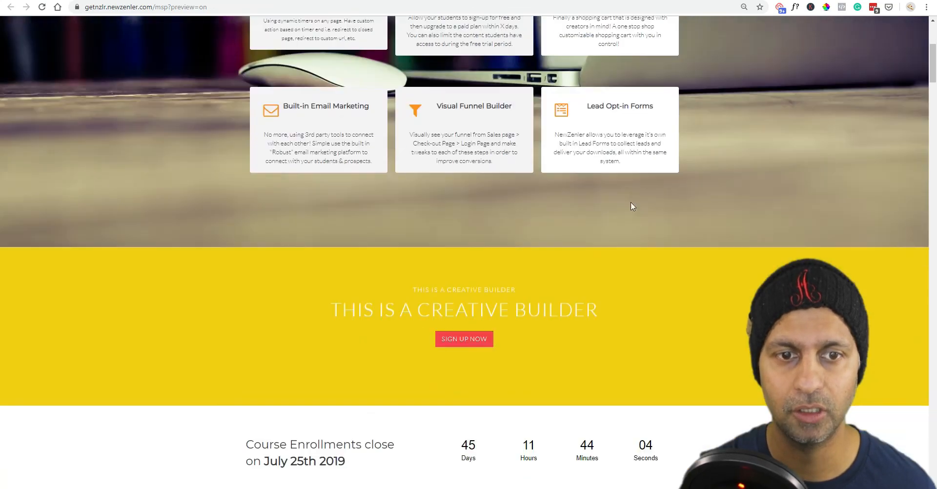
scroll(359, 213, "down", 18)
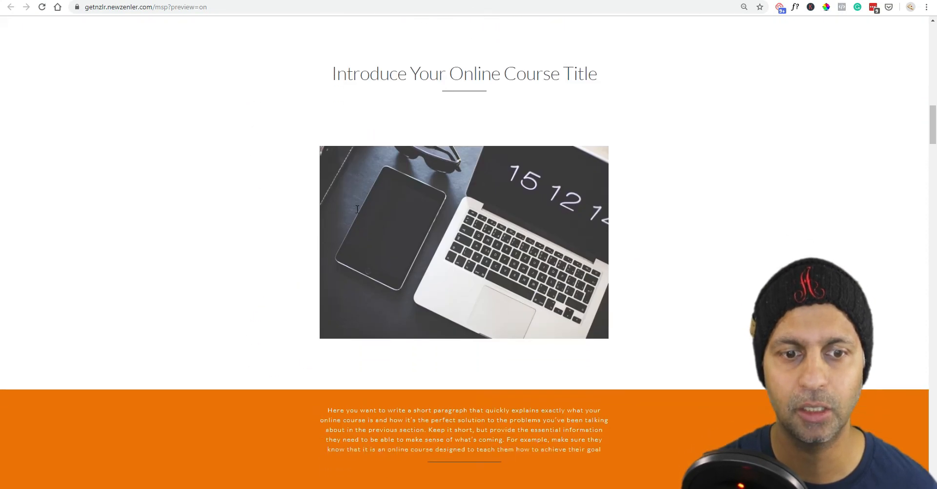
scroll(361, 213, "up", 3)
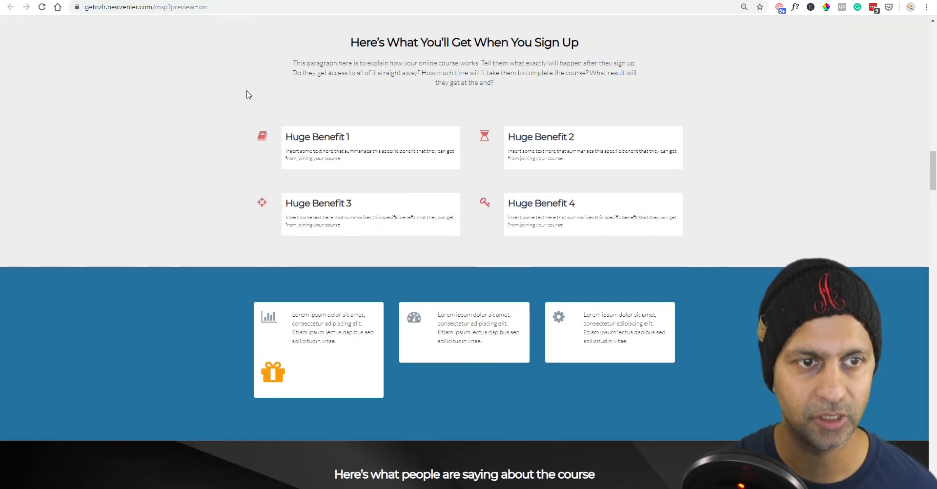
left_click(336, 130)
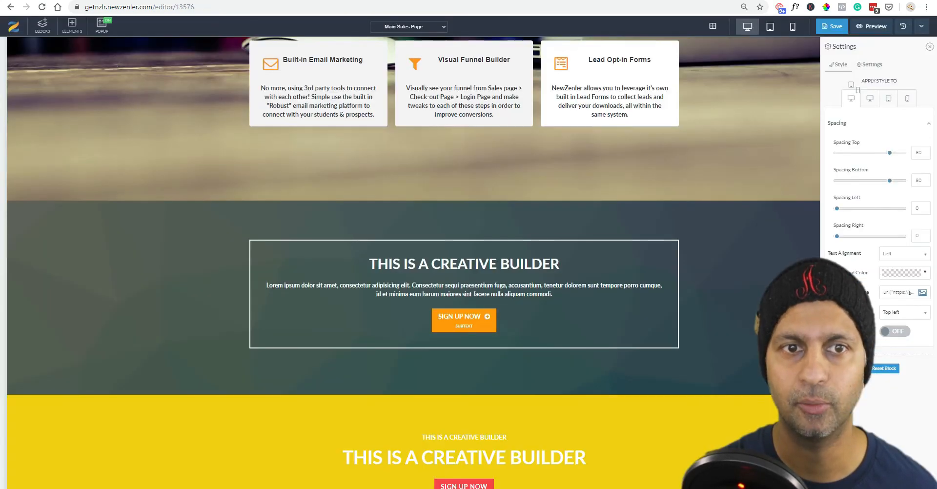
scroll(485, 320, "down", 10)
scroll(483, 310, "down", 15)
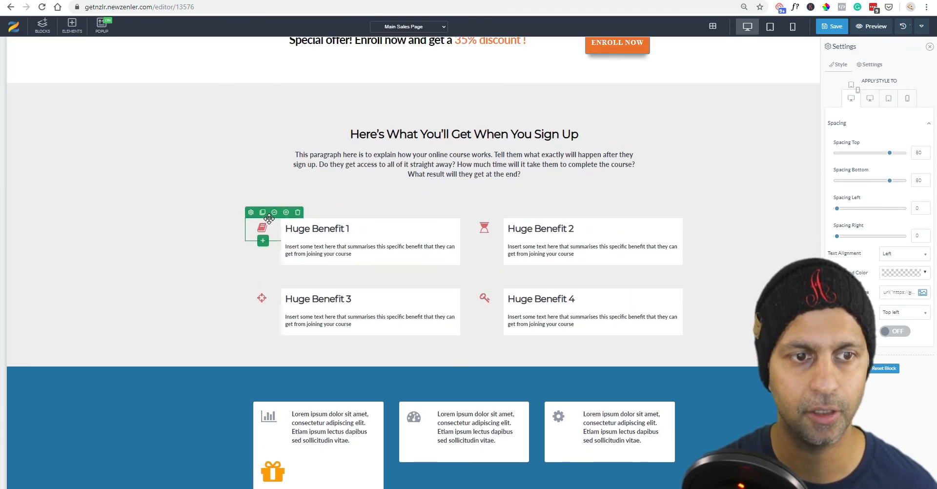
left_click(262, 228)
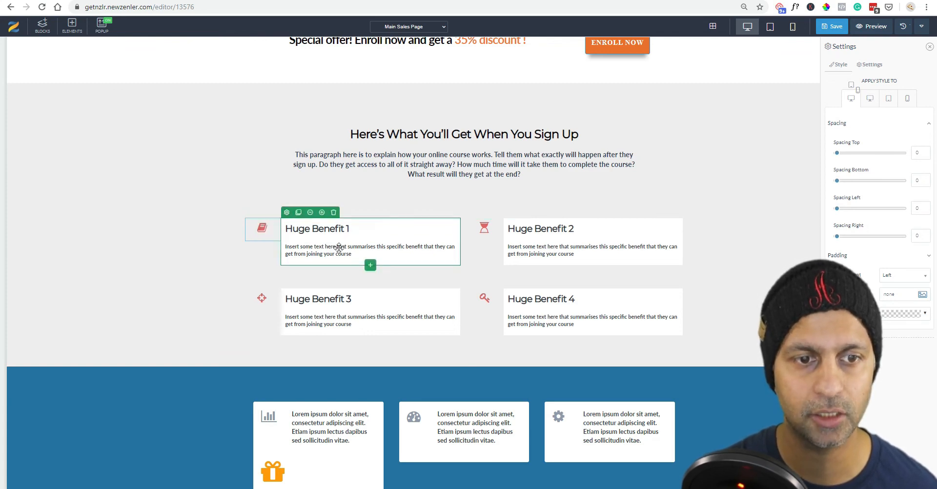
scroll(429, 329, "down", 5)
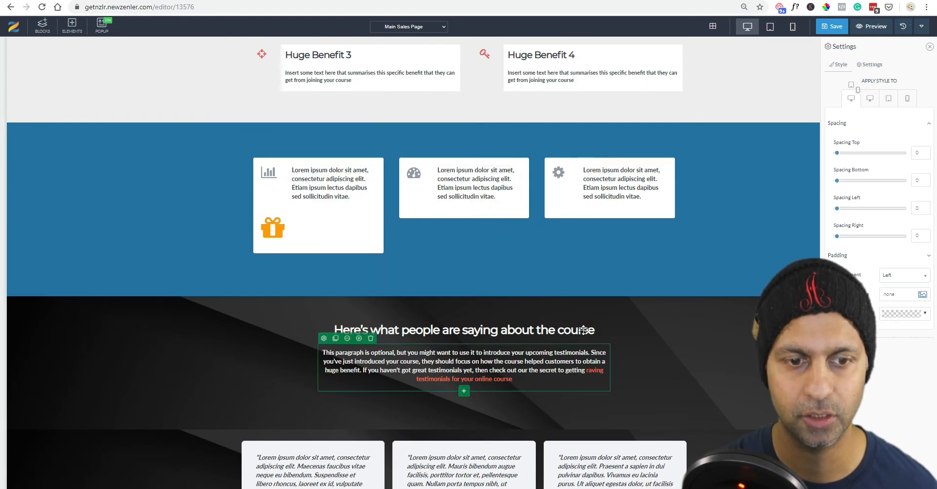
scroll(464, 356, "down", 5)
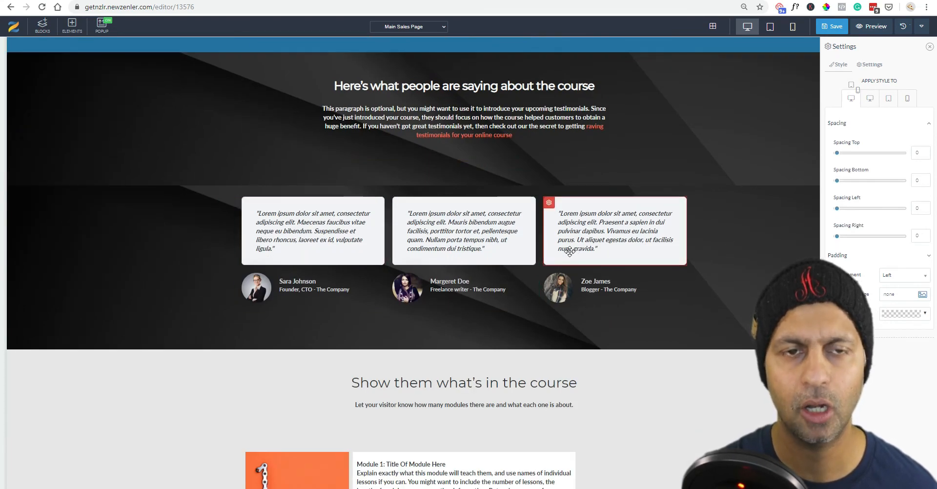
scroll(156, 101, "up", 18)
scroll(156, 101, "up", 1)
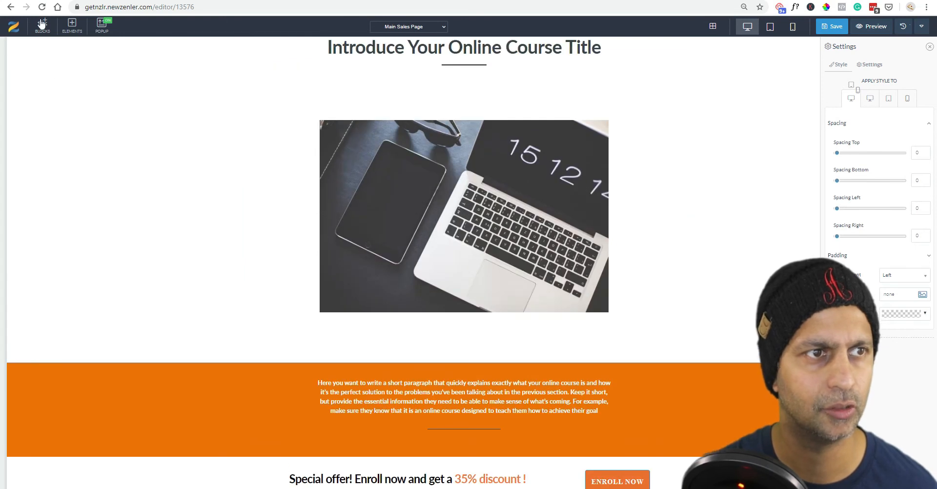
Drag the 4-column design from All Blocks > Testimonials below the laptop image.
left_click(42, 25)
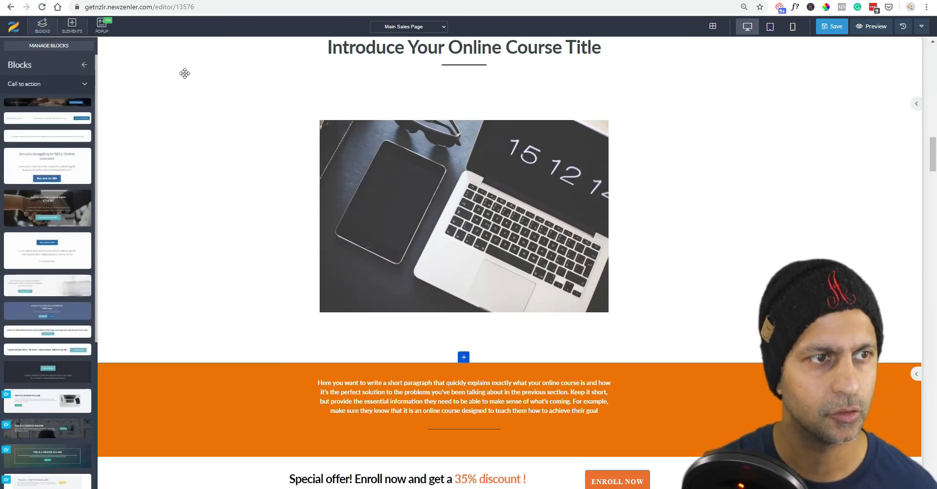
left_click(87, 82)
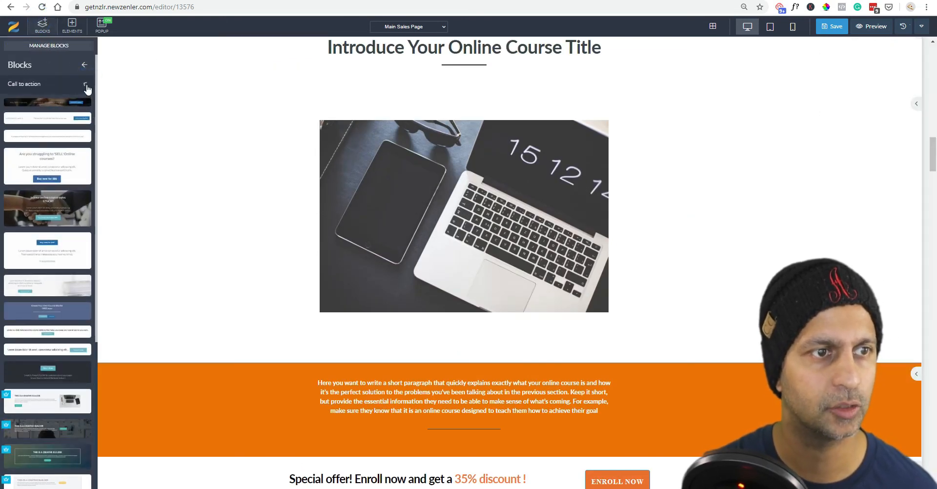
left_click(87, 87)
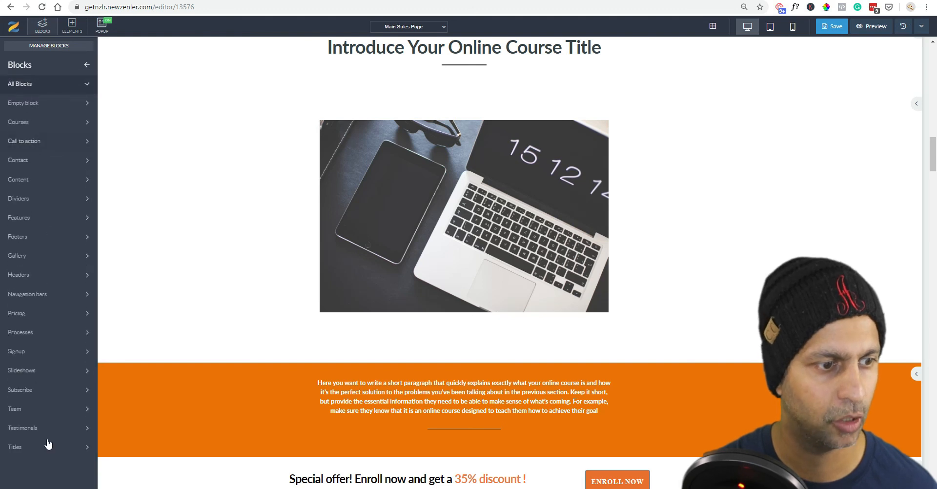
left_click(49, 428)
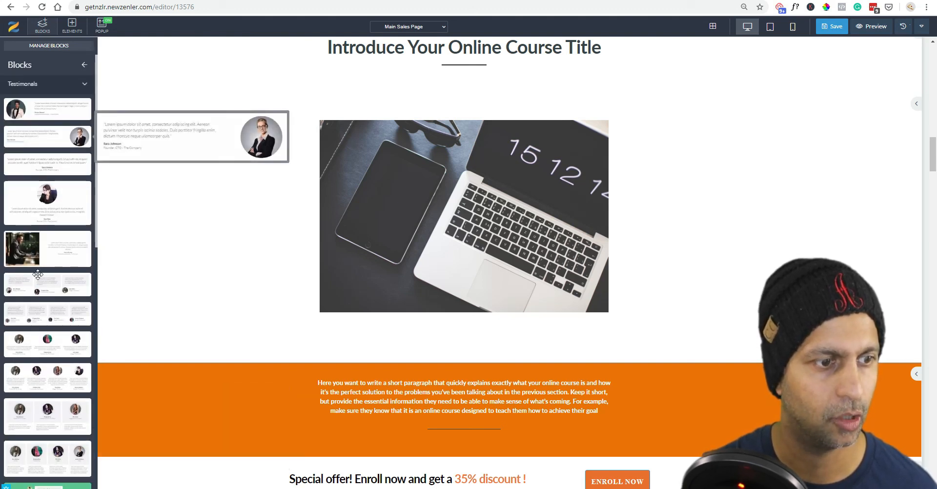
left_click_drag(31, 315, 512, 378)
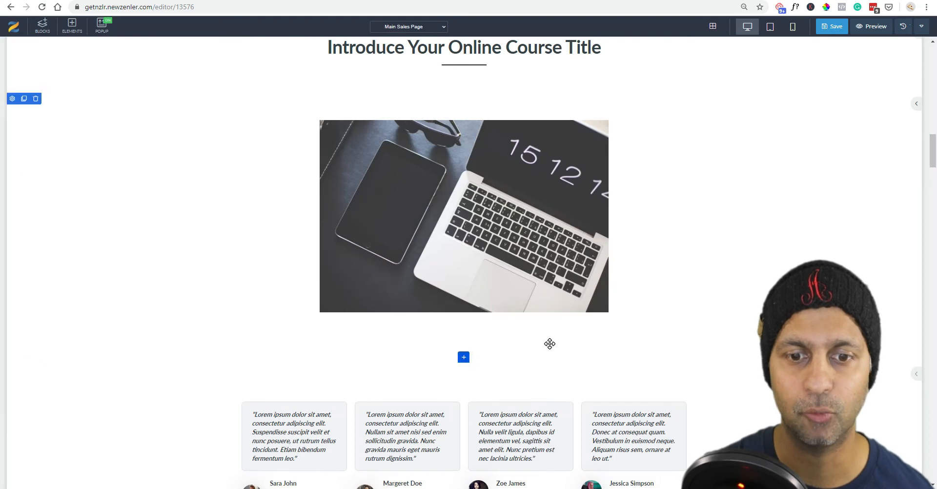
scroll(550, 344, "down", 4)
left_click(770, 27)
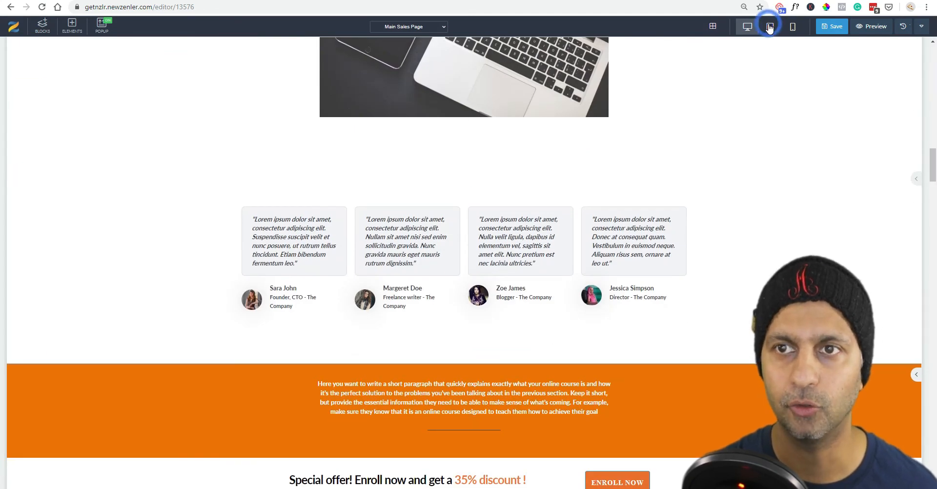
left_click(792, 26)
scroll(475, 249, "up", 4)
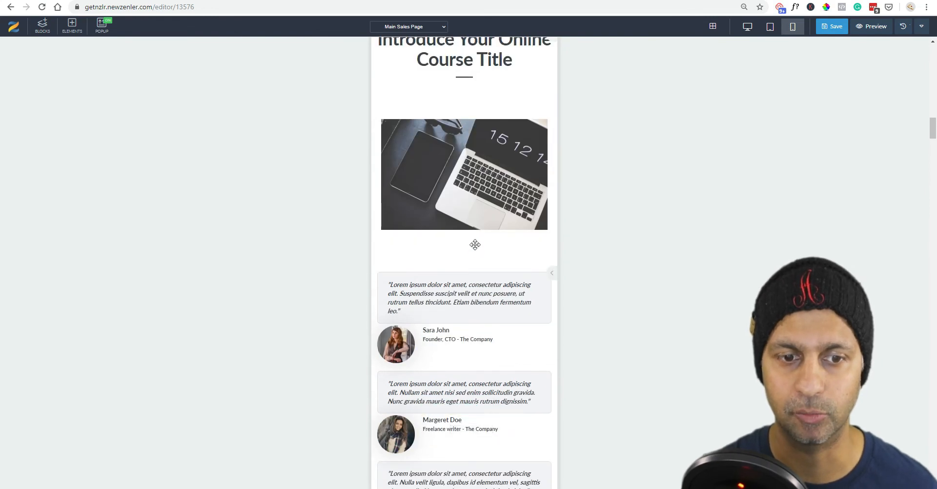
left_click(747, 26)
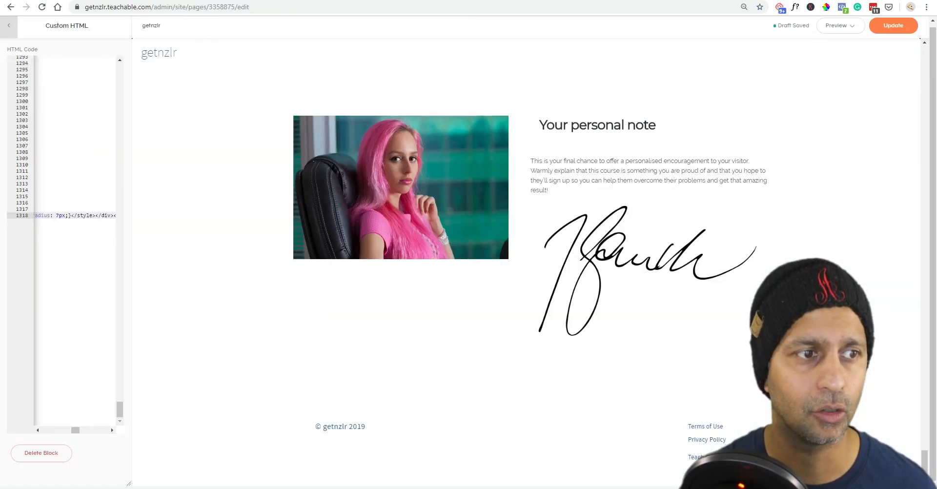
Leave the Custom HTML editor via the sidebar's back arrow to reach the page blocks list.
left_click(13, 27)
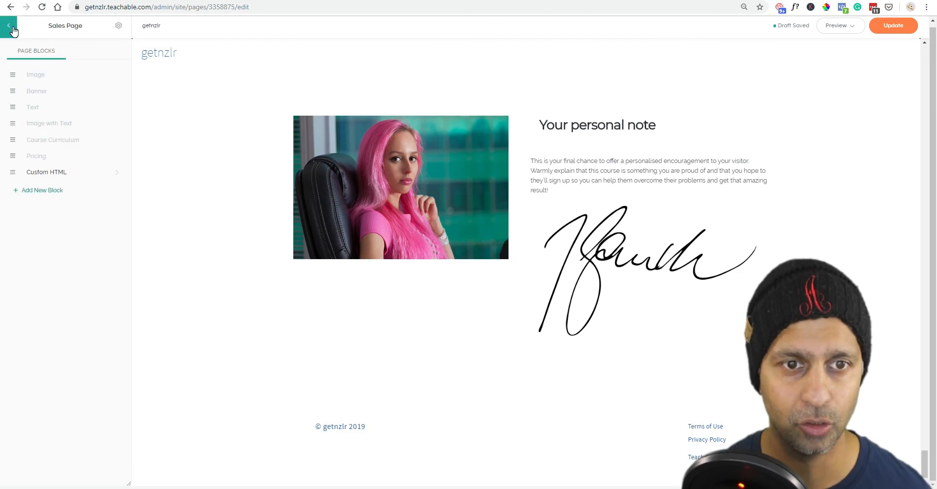